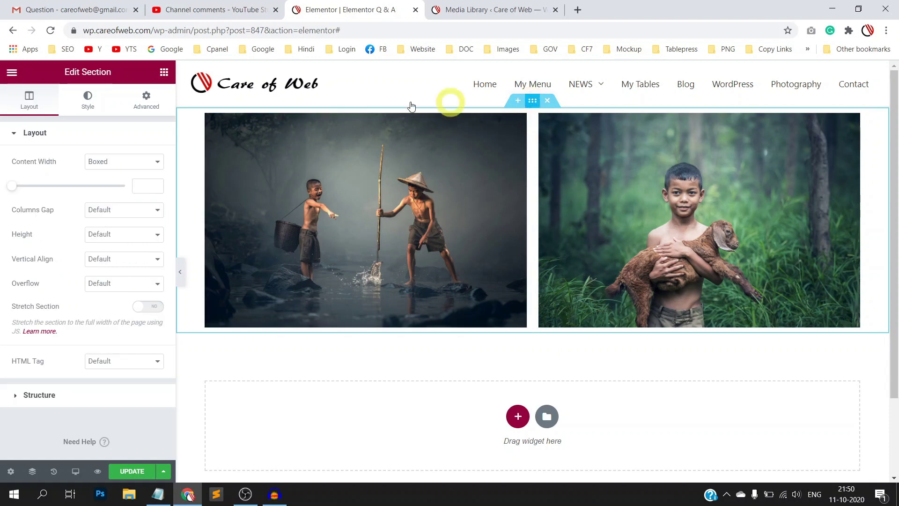
- Give the two-image section a Classic background with color #E32222 and preview the page at full width
click(88, 97)
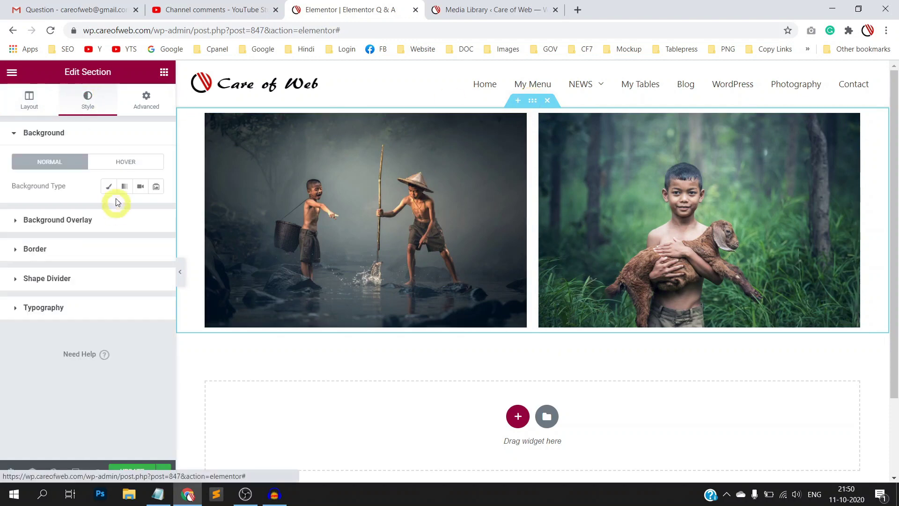
click(109, 186)
click(156, 211)
click(135, 263)
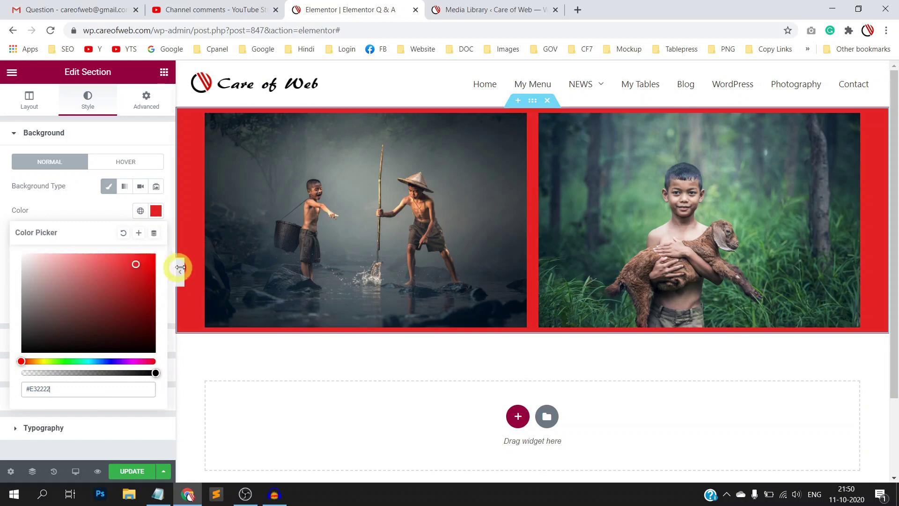
click(180, 271)
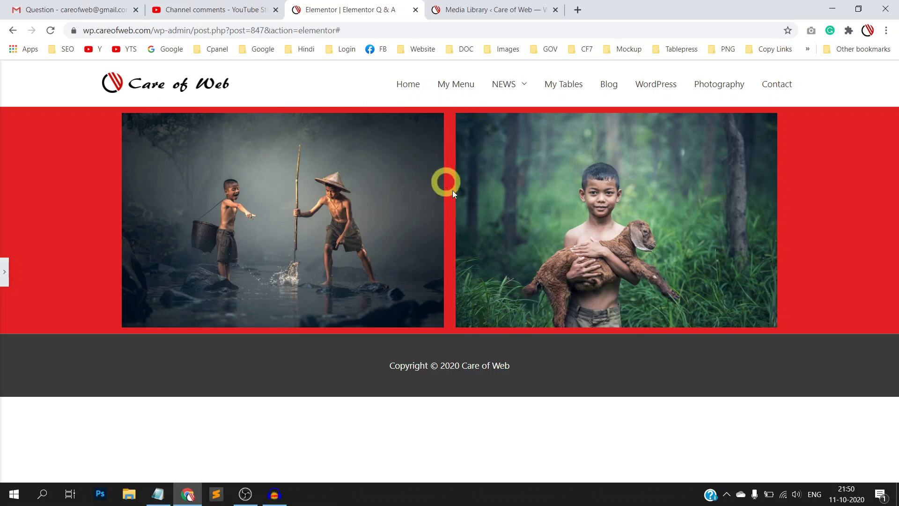
click(24, 271)
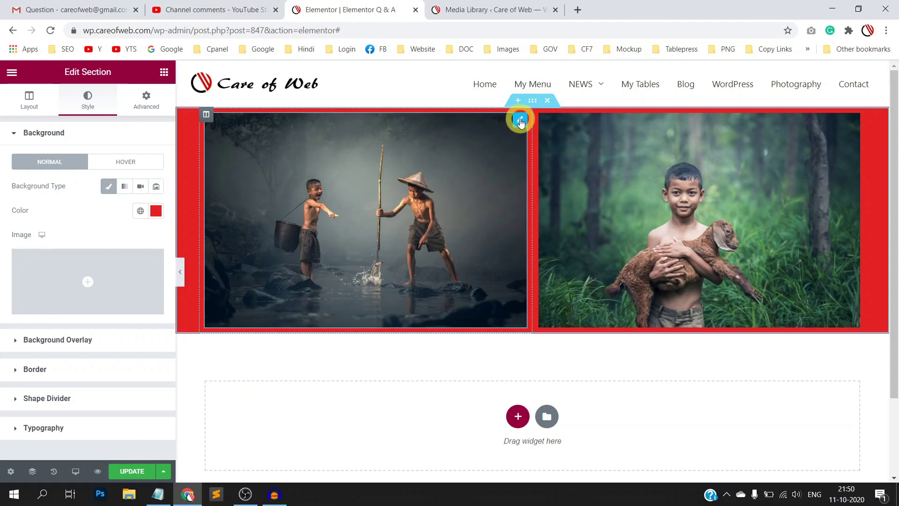
- Set the padding of both image widgets to 0 on all sides and preview the page at full width
click(520, 121)
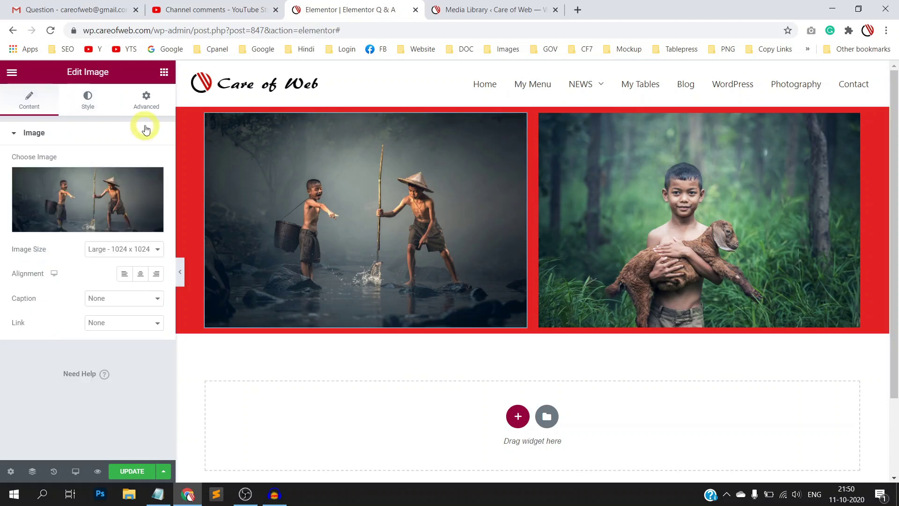
click(146, 105)
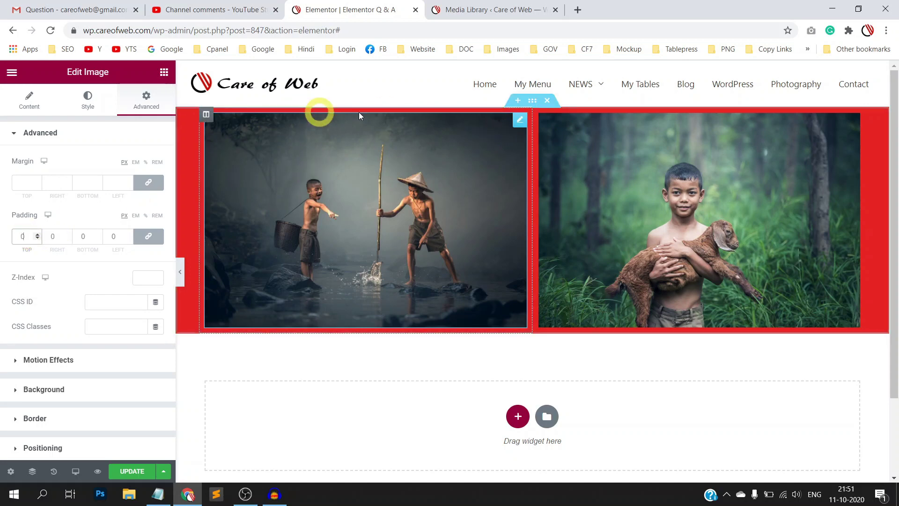
click(852, 120)
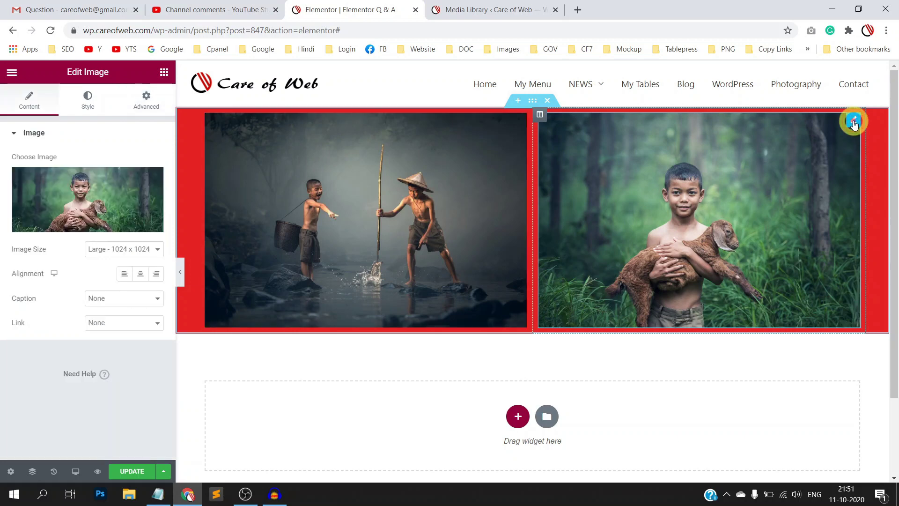
click(144, 100)
click(17, 234)
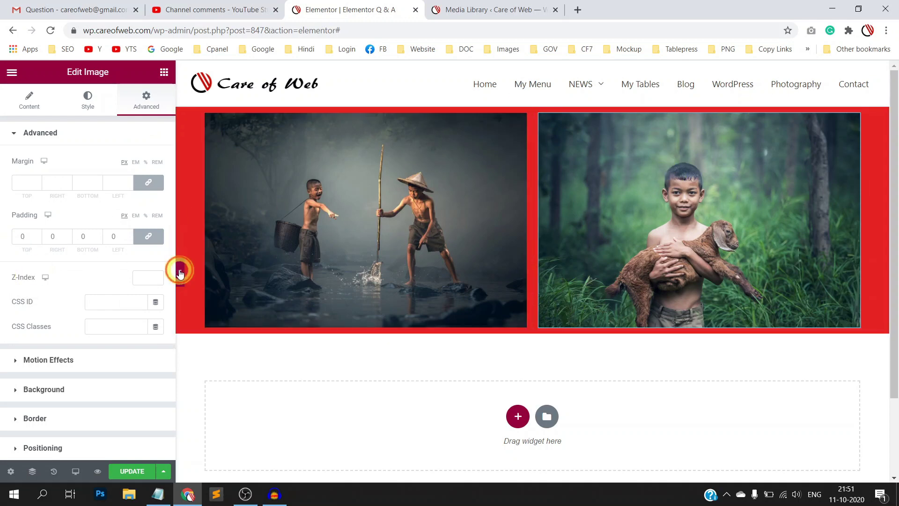
click(180, 273)
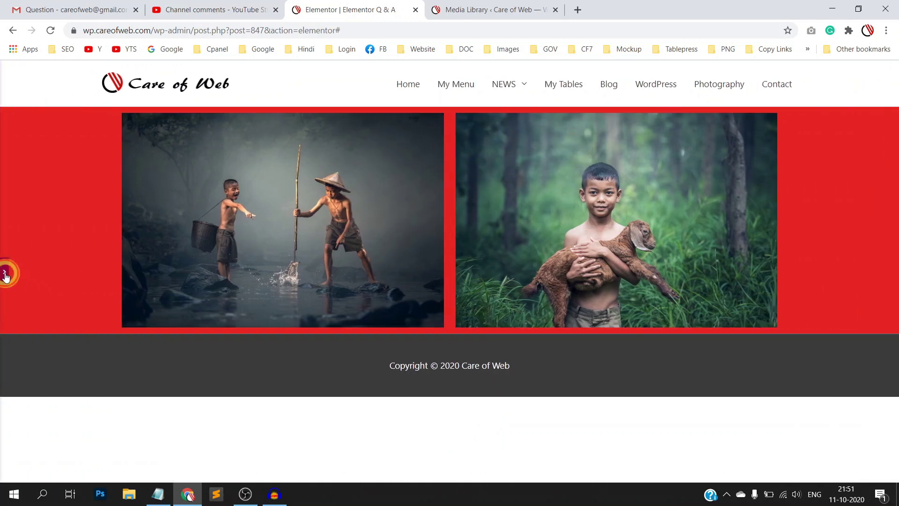
click(4, 273)
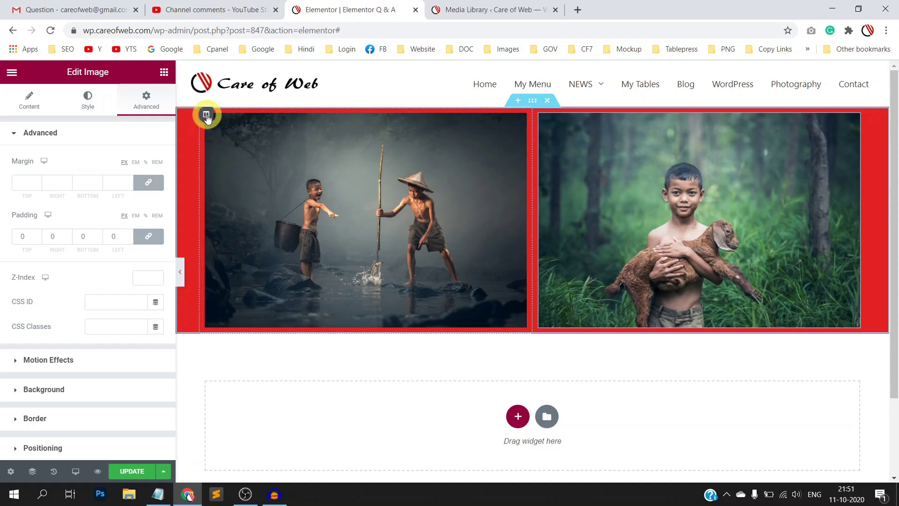
- Set the padding of the column holding the two boys' image to 0 on all sides
click(206, 116)
click(146, 100)
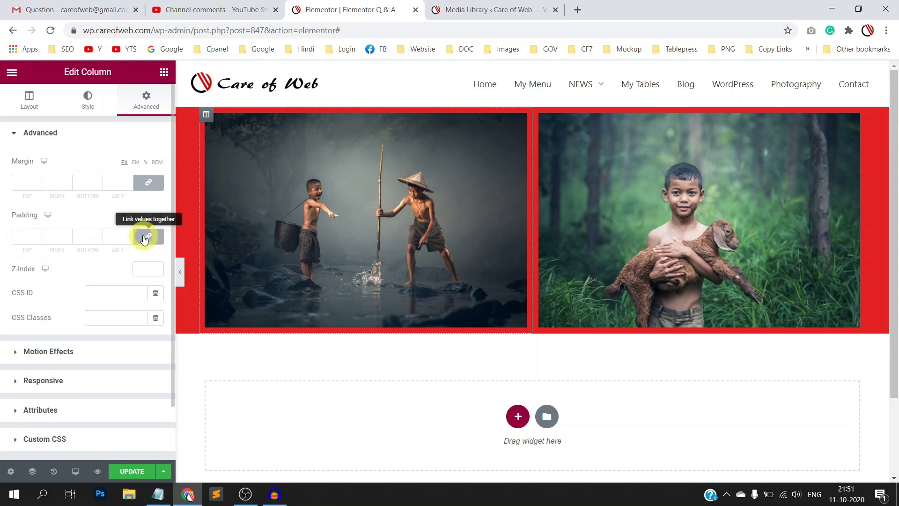
click(149, 238)
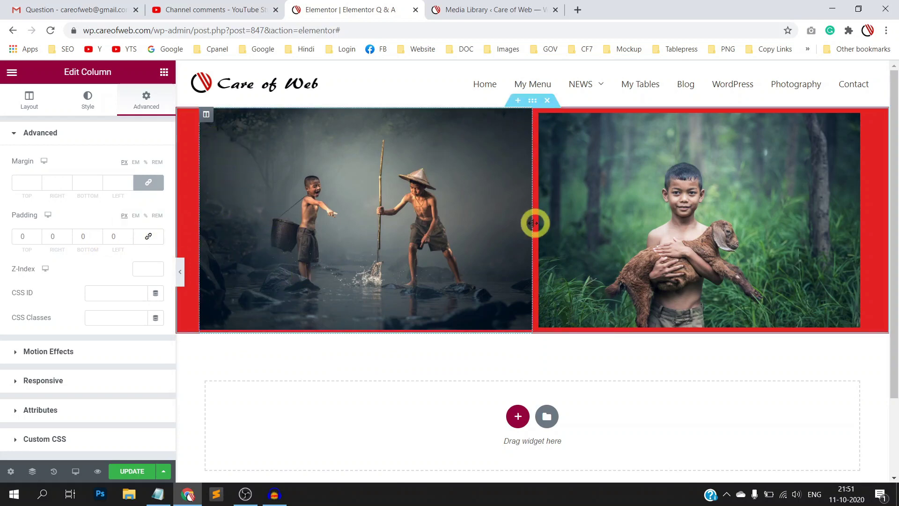
- Set the padding of the column holding the boy-with-goat image to 0 on all sides and preview the page at full width
click(540, 115)
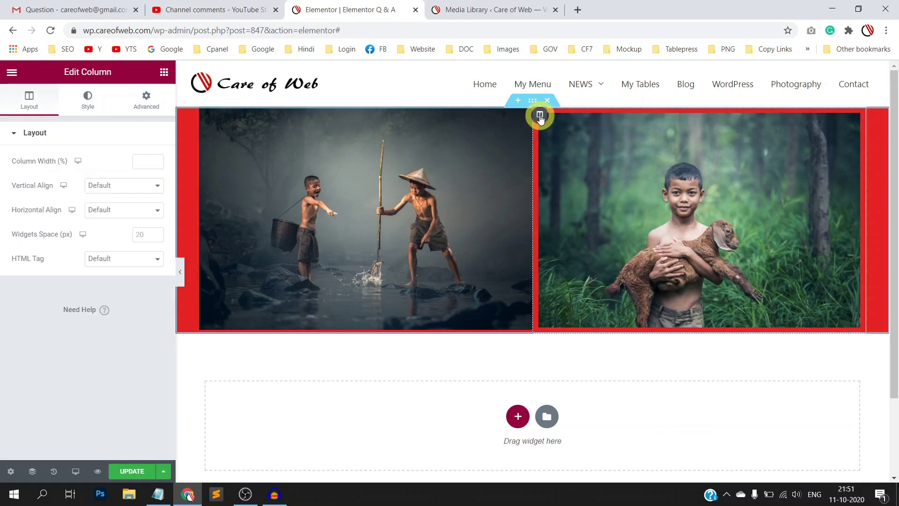
click(145, 98)
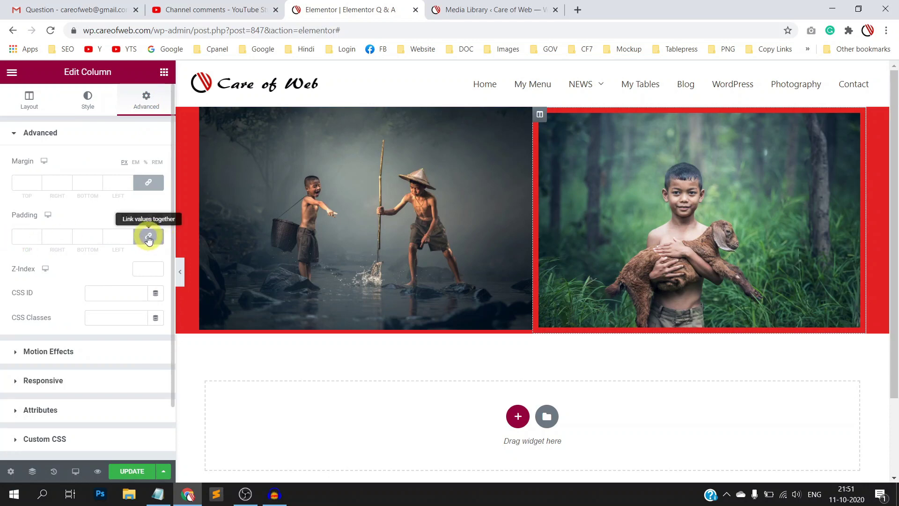
click(149, 237)
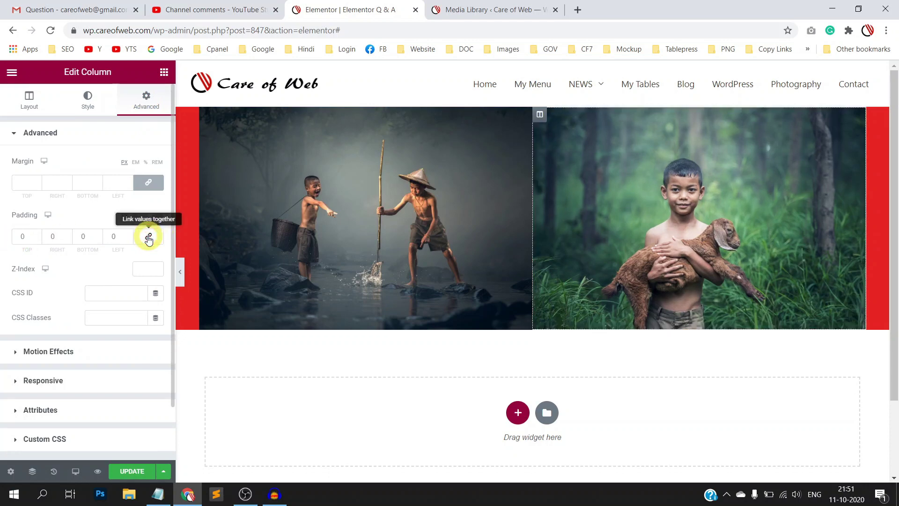
click(181, 271)
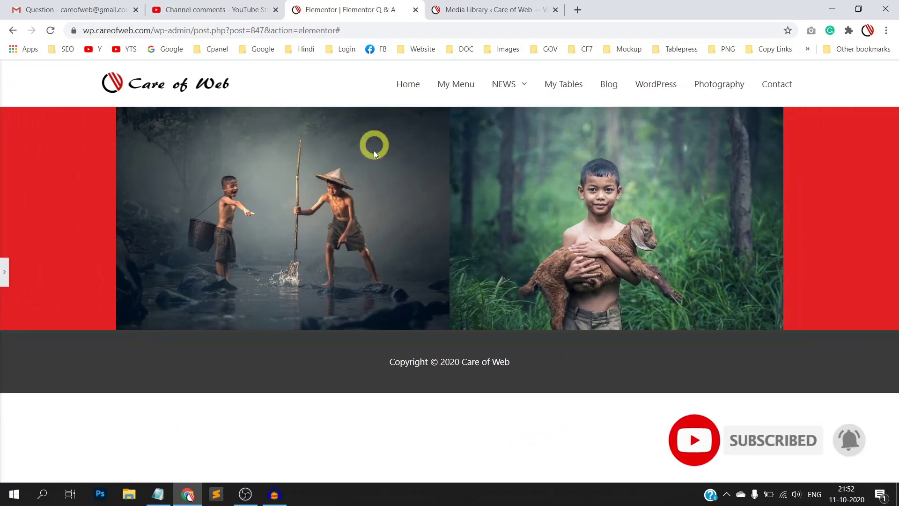
key(ctrl+p)
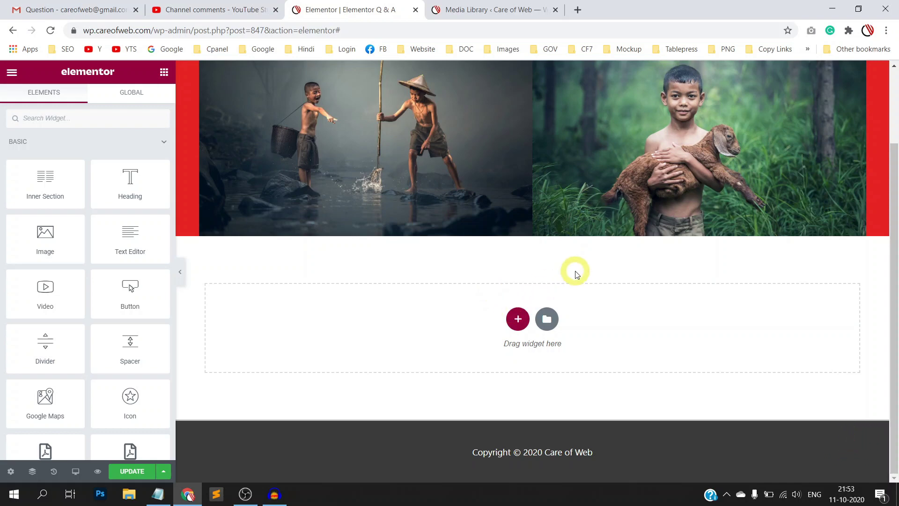
- Add a single-column section below the images and place an Inner Section widget inside it
click(518, 319)
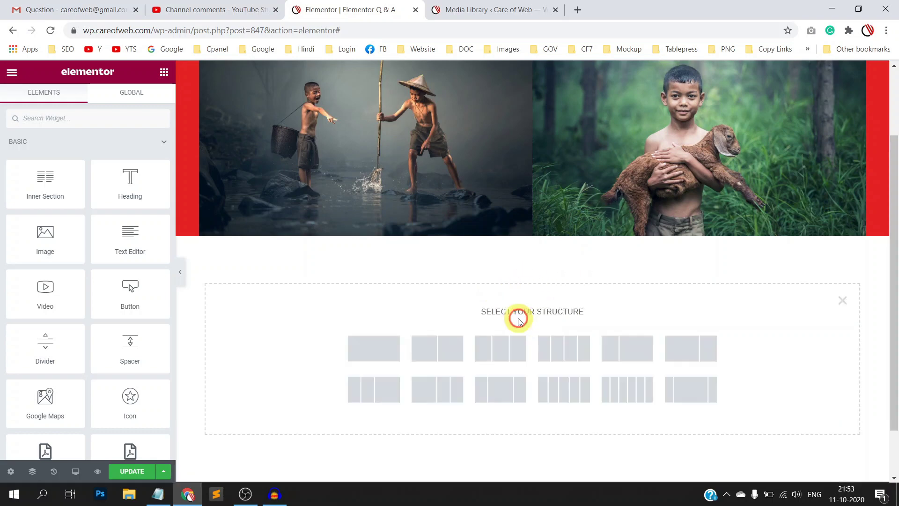
click(374, 352)
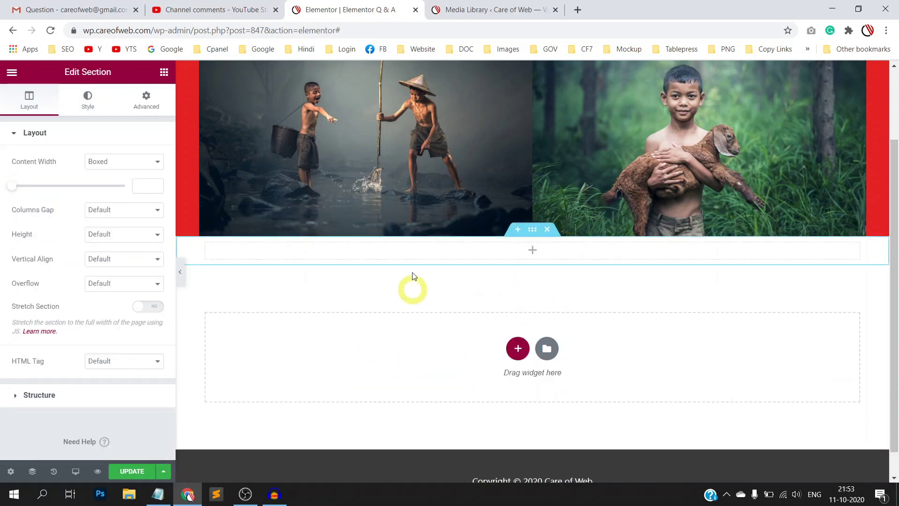
click(396, 251)
drag(62, 188, 398, 251)
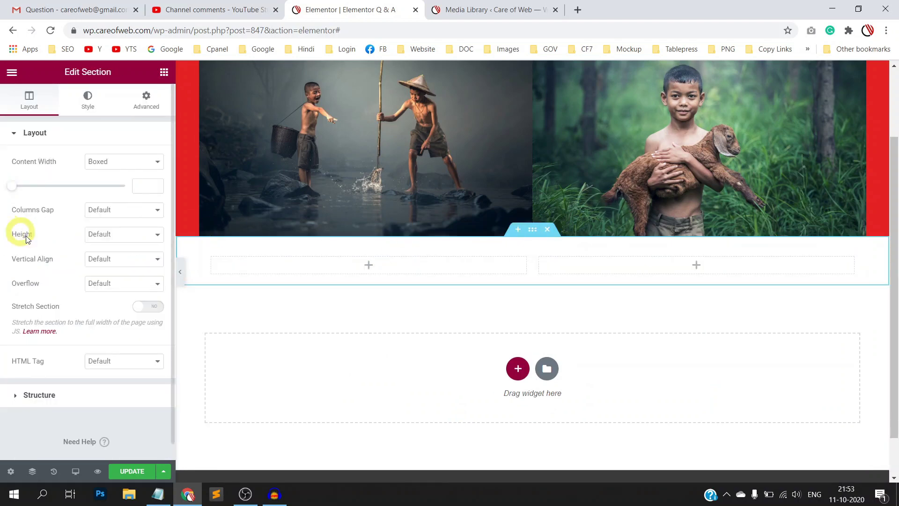
- Set the height of the new outer section to Min Height
click(120, 234)
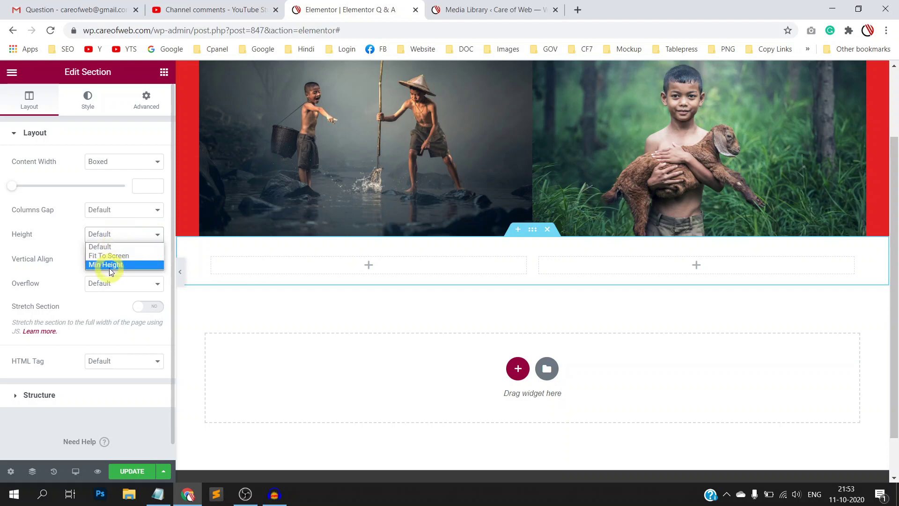
click(109, 265)
scroll(504, 267, down, 4)
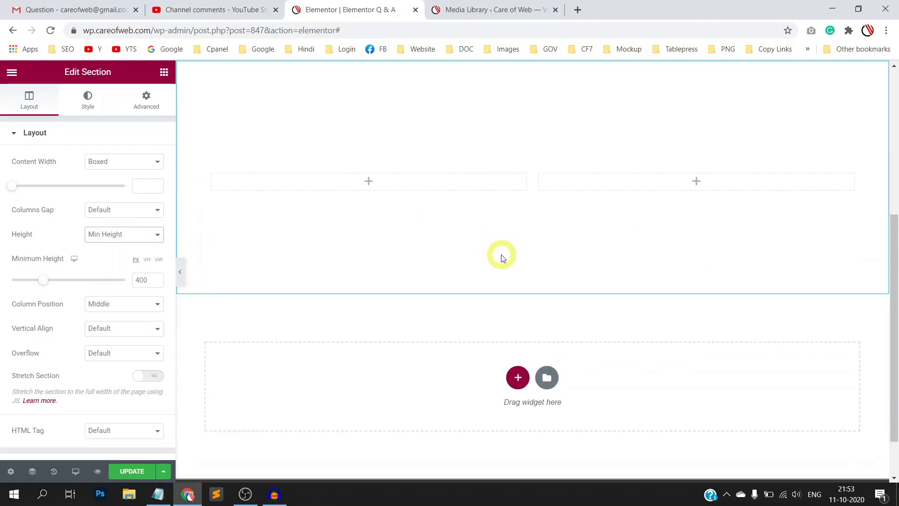
- Place an Image widget in each of the two inner section columns
scroll(328, 211, up, 1)
click(369, 239)
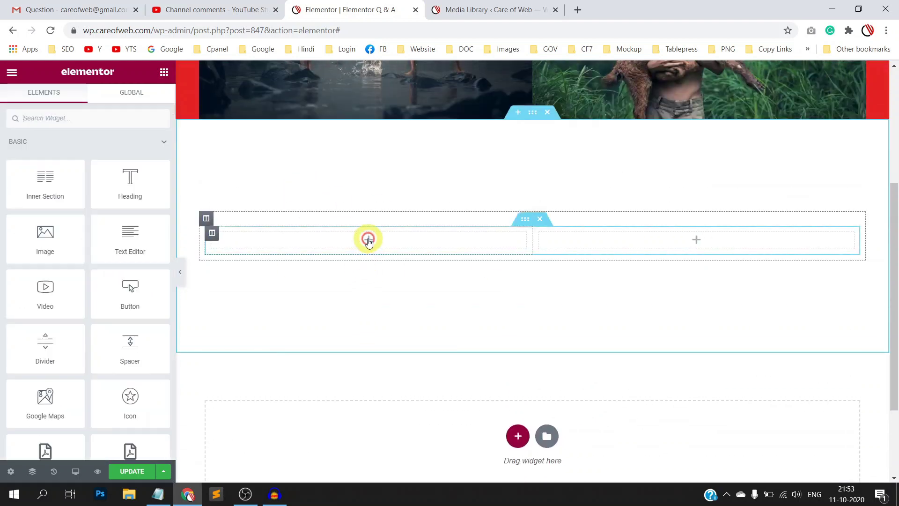
drag(44, 237, 331, 241)
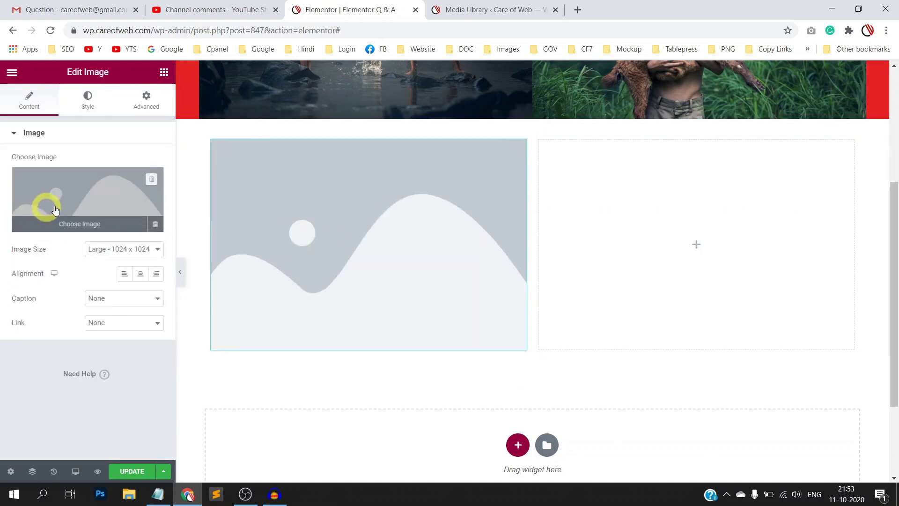
click(163, 72)
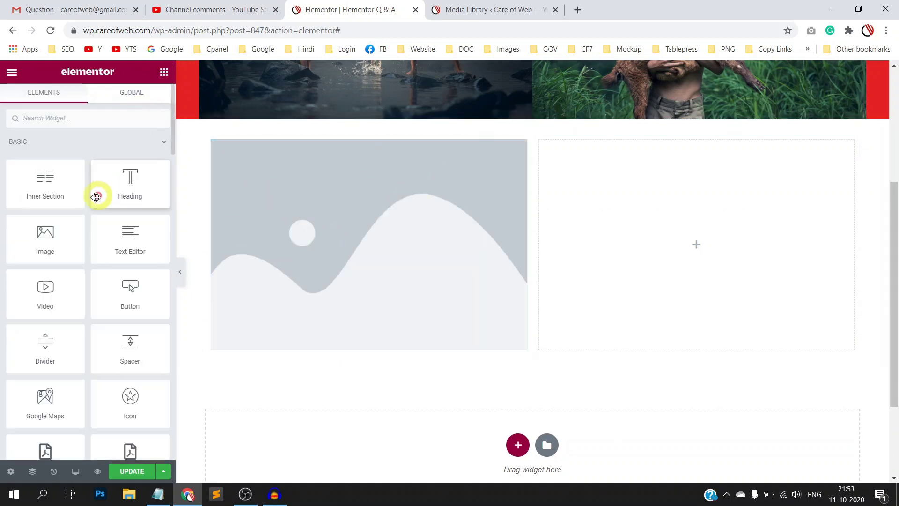
drag(52, 241, 586, 237)
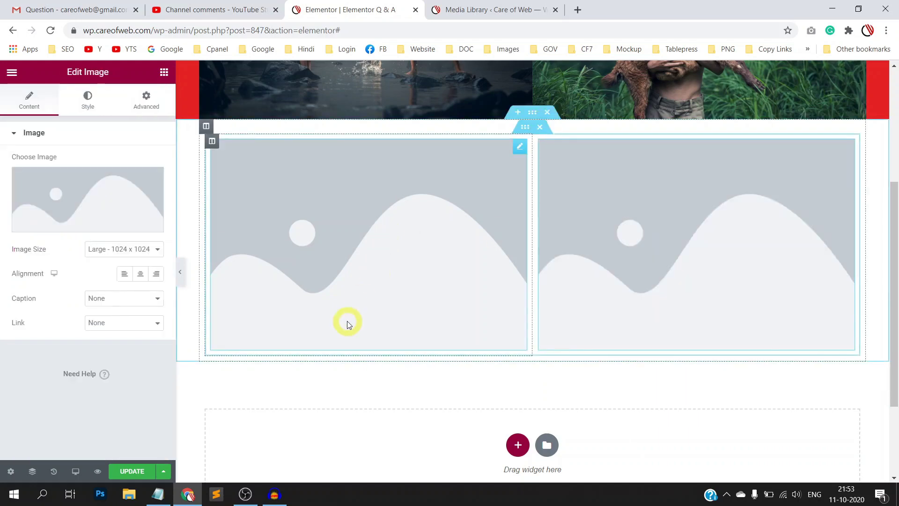
- Insert the media library photo of the two boys in the stream into the first inner column's image widget
click(66, 224)
click(68, 220)
click(827, 455)
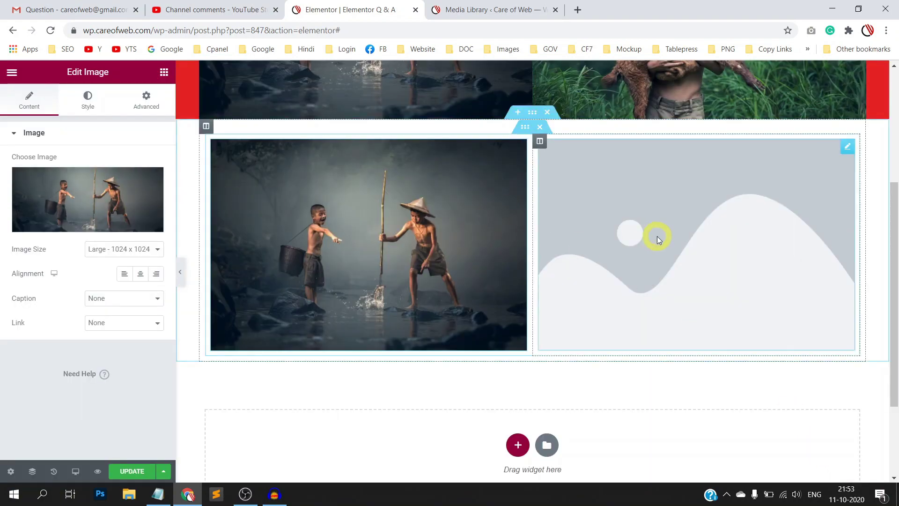
- Insert the media library photo of the boy holding a goat into the second inner column's image widget
click(655, 237)
click(70, 221)
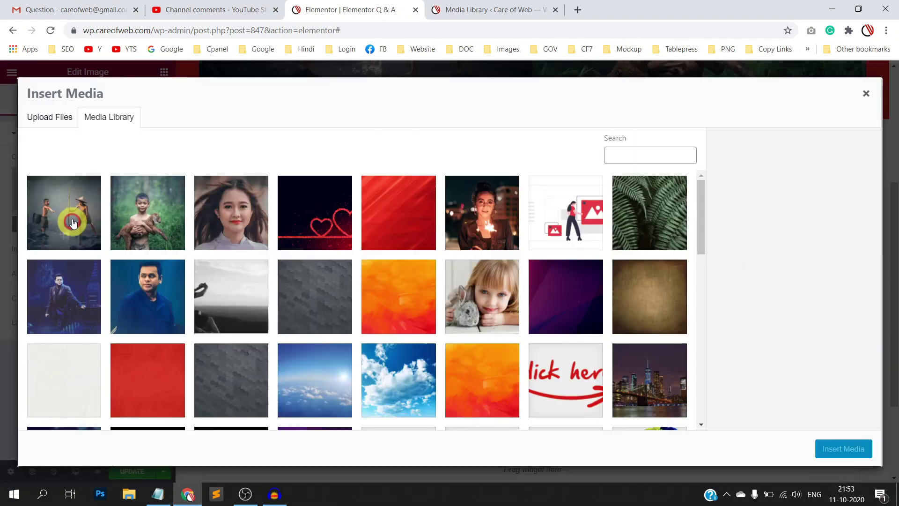
click(146, 215)
click(845, 448)
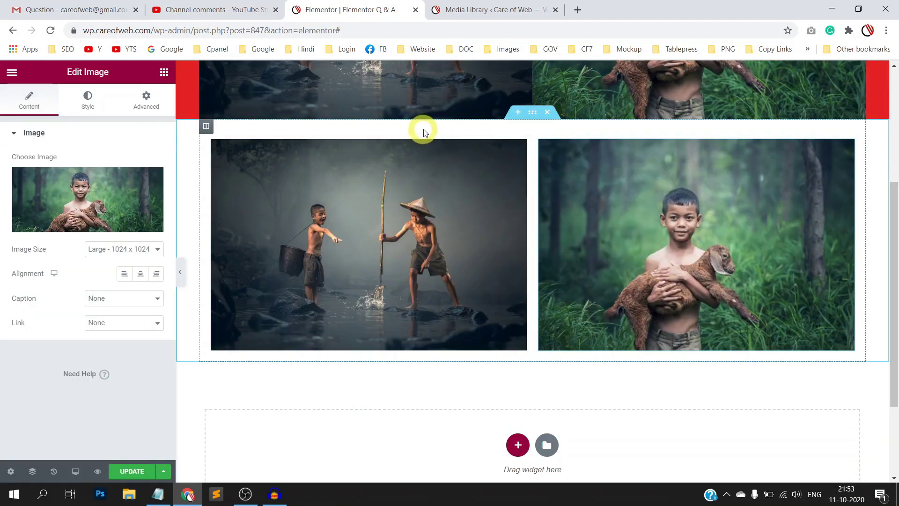
- Give the new outer section a Classic background with color #C21818
click(532, 115)
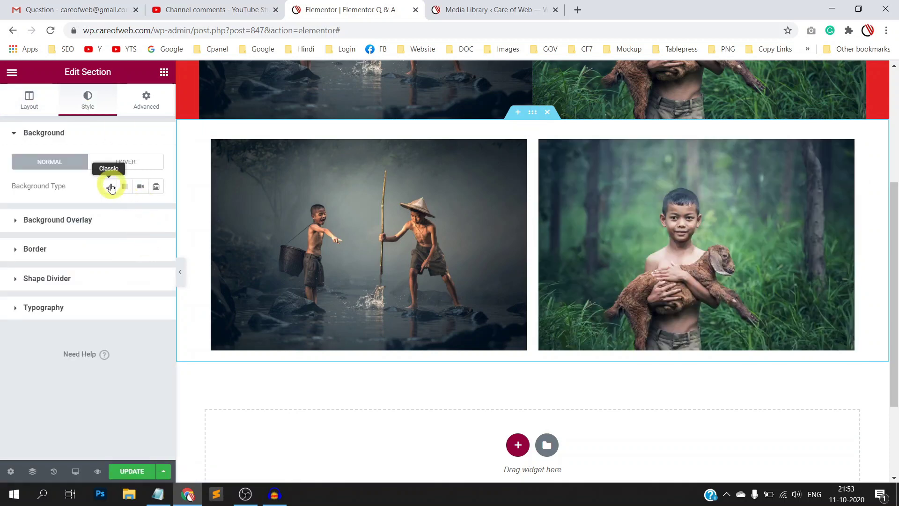
click(109, 186)
click(155, 210)
click(139, 276)
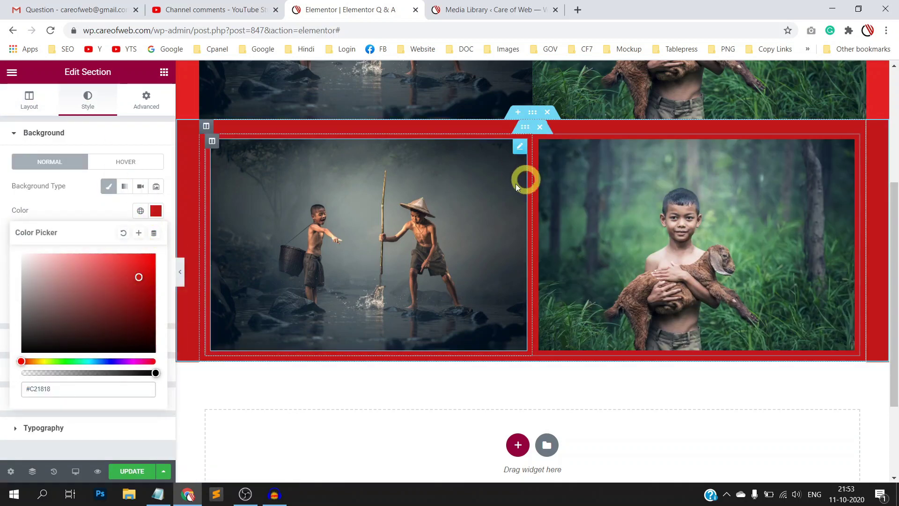
- Give the inner section a Classic background in yellow, about #E0D311, and preview the layout without the editing panel
click(525, 128)
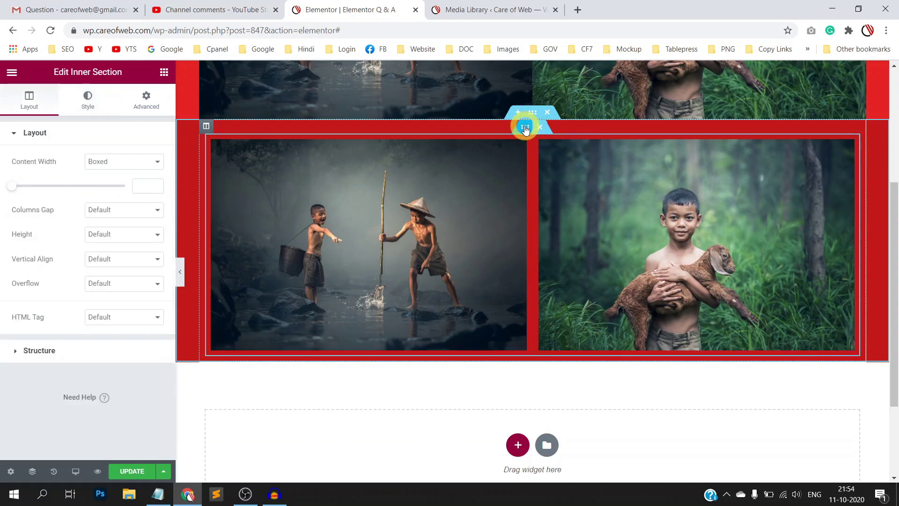
click(88, 100)
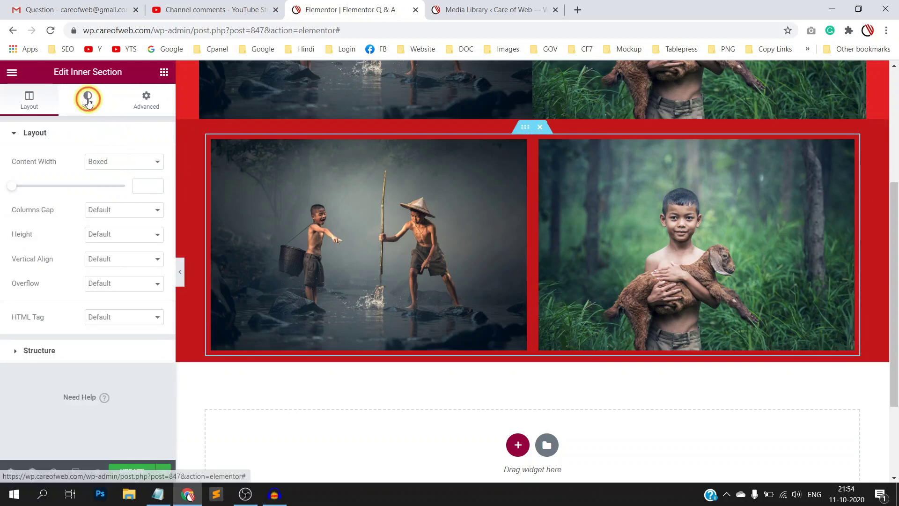
click(109, 186)
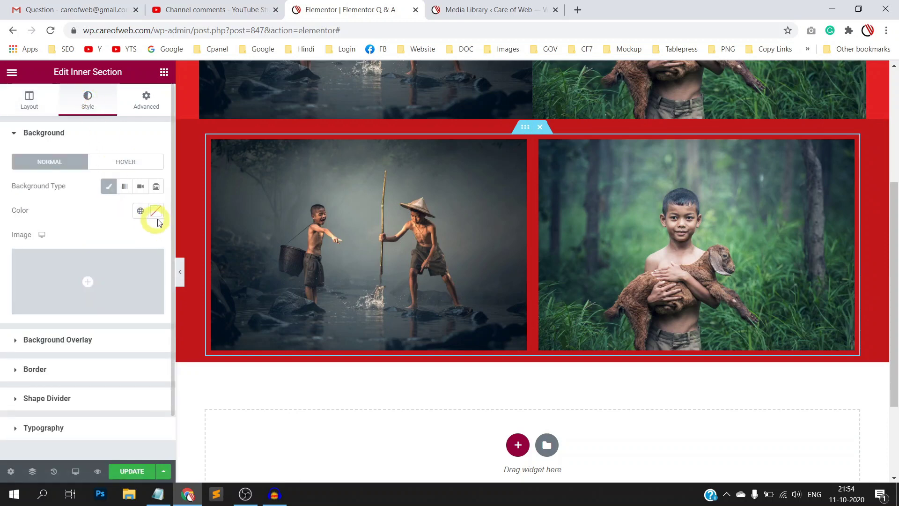
click(155, 212)
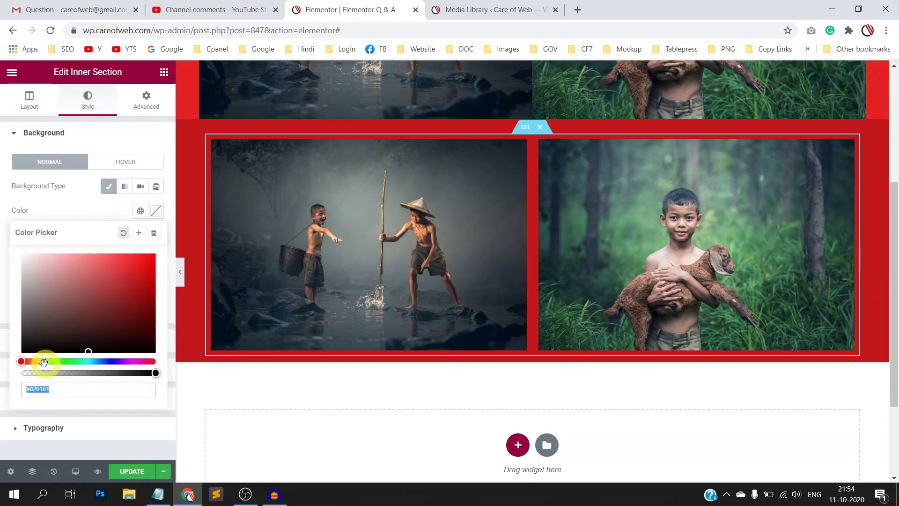
click(44, 361)
click(146, 264)
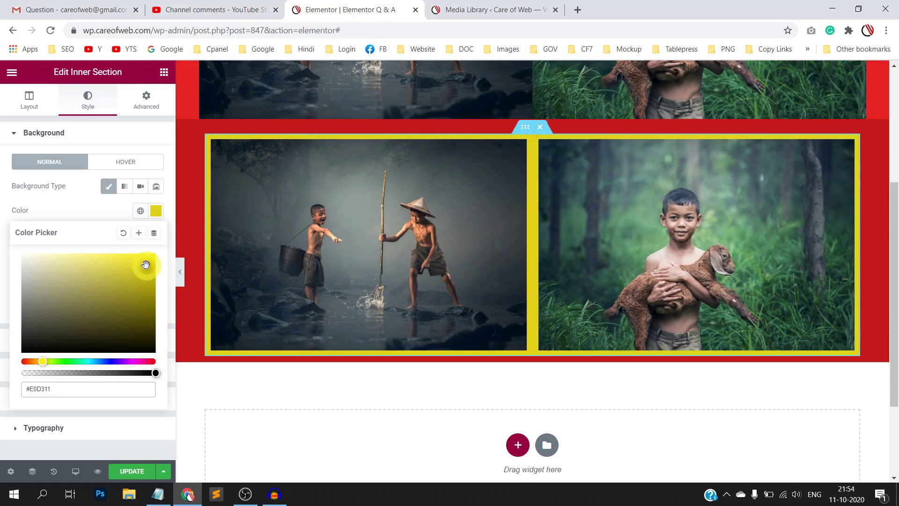
click(180, 272)
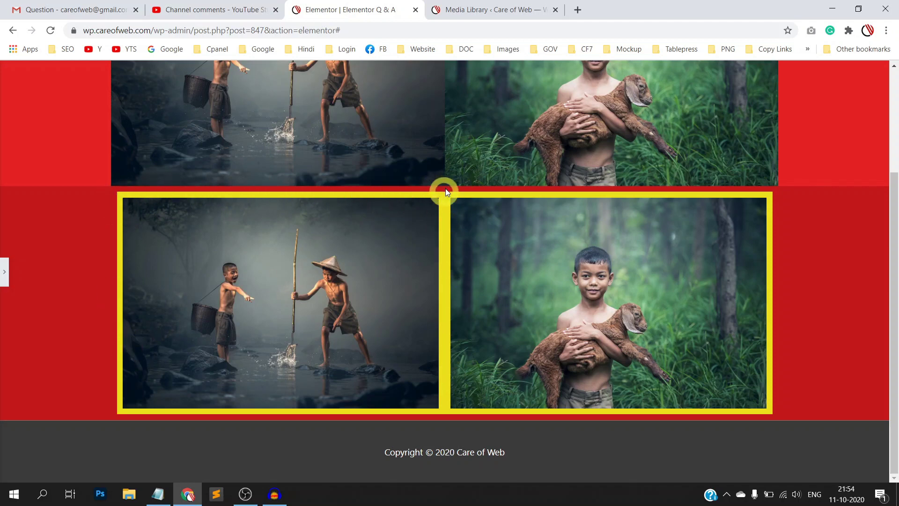
click(5, 273)
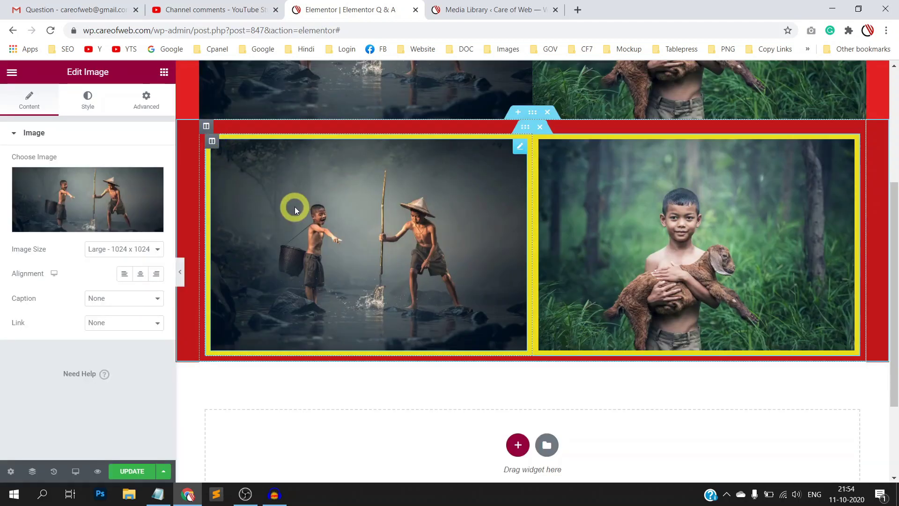
- Set the padding of the inner column holding the two boys photo to 0 on all sides
click(212, 142)
click(146, 101)
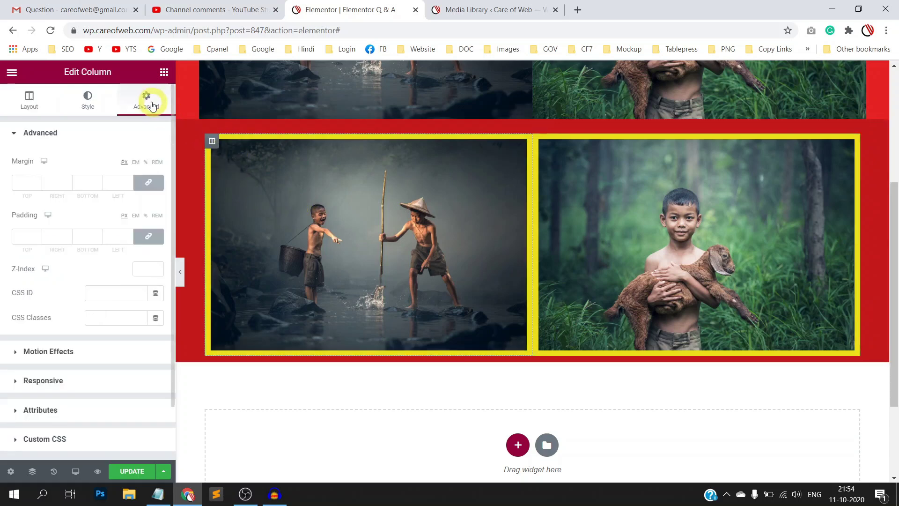
click(150, 239)
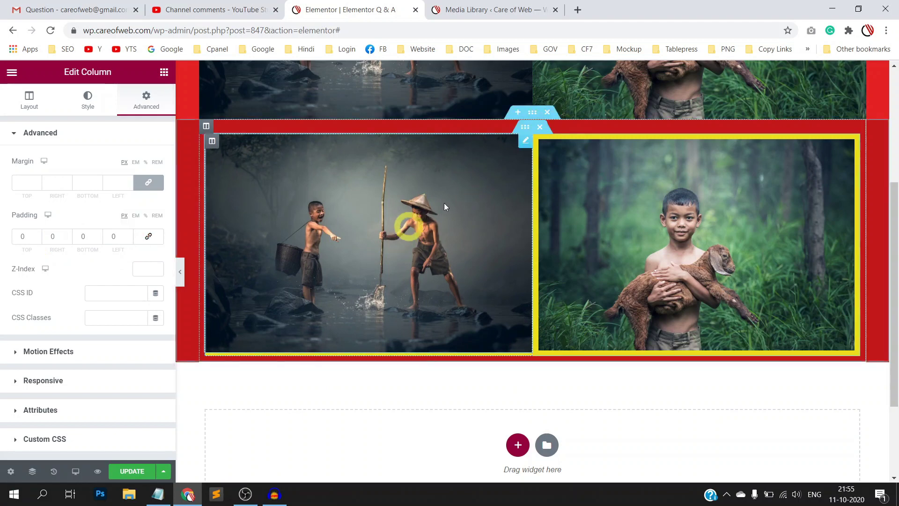
- Set the padding of the inner column holding the boy with the goat to 0 on all sides, and preview the result
click(540, 141)
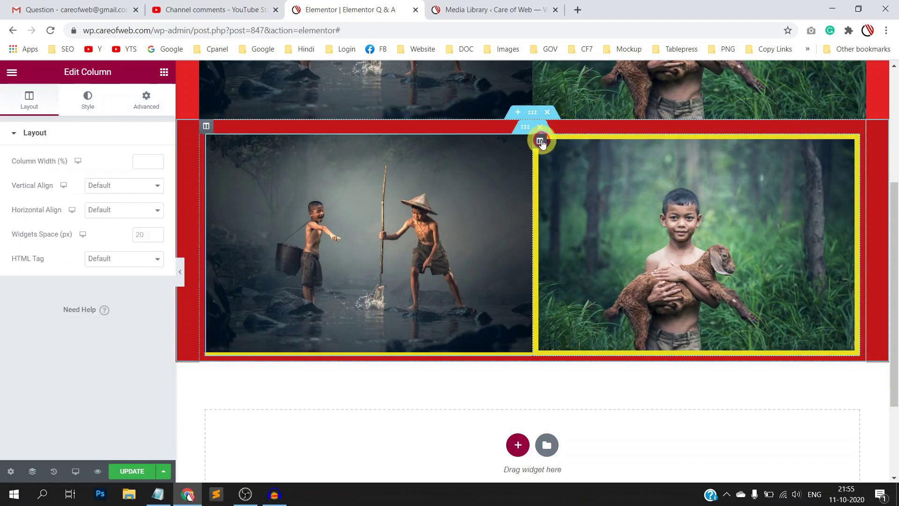
click(147, 100)
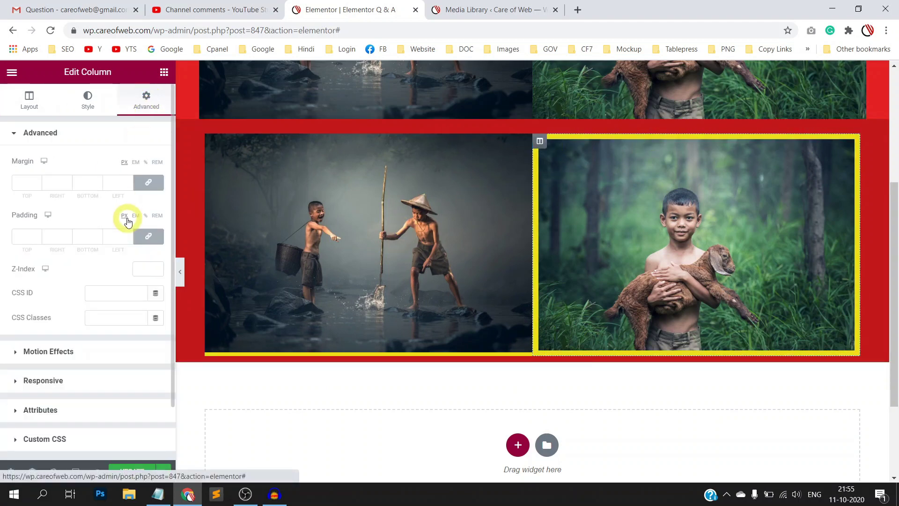
click(147, 235)
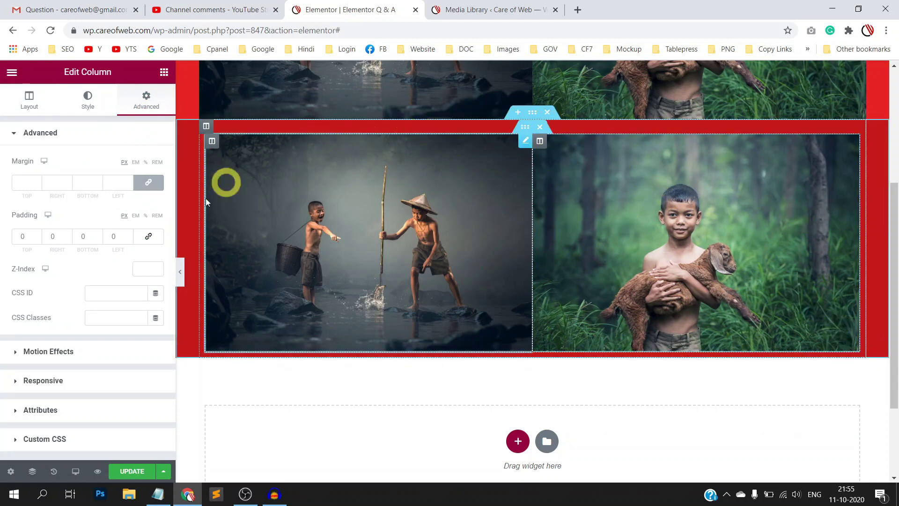
click(180, 273)
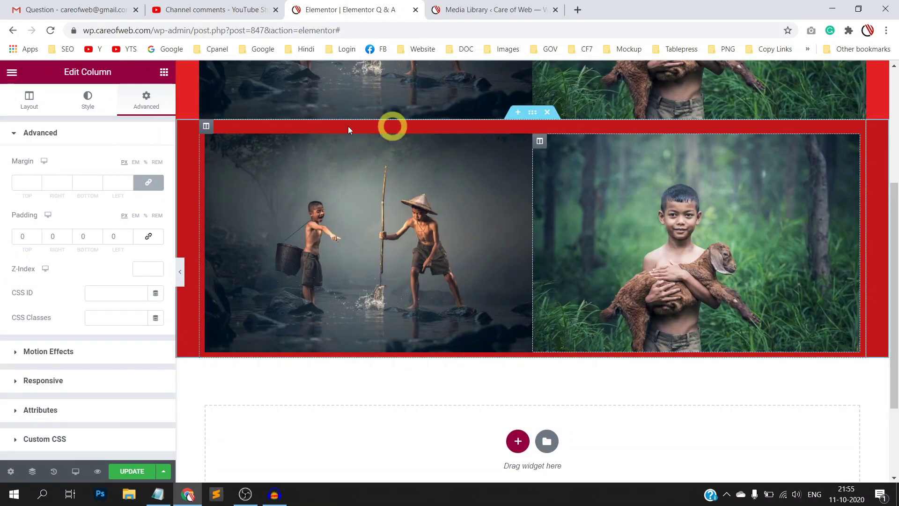
- Try zero padding on all sides of the outer column around the inner section, and undo that padding edit
click(206, 126)
click(145, 103)
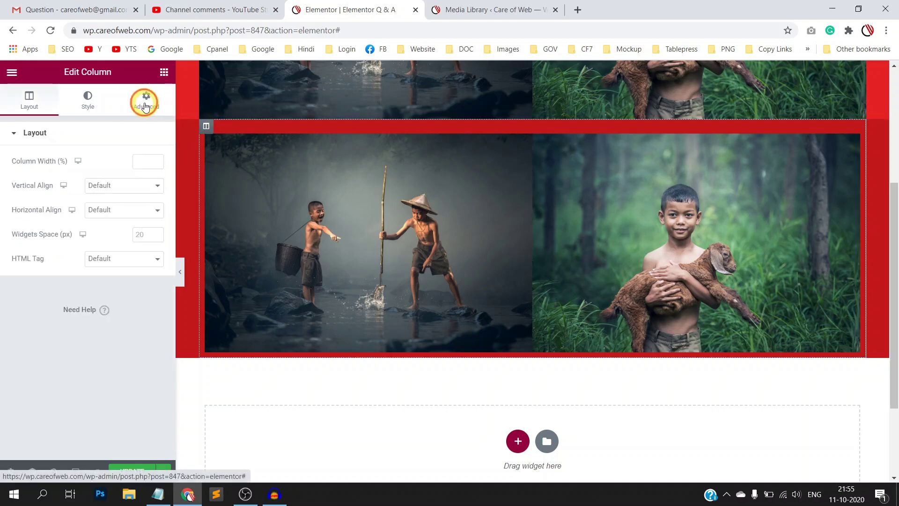
click(148, 238)
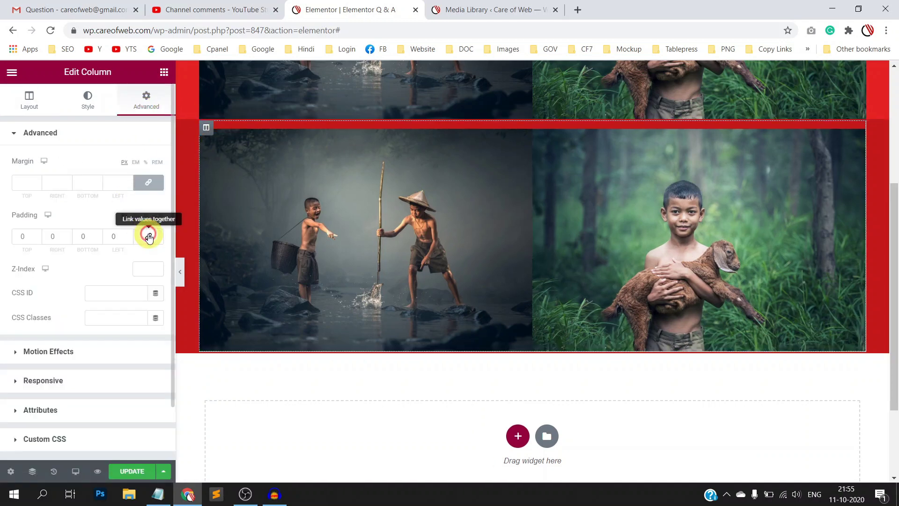
key(ctrl+shift+h)
key(ctrl+z)
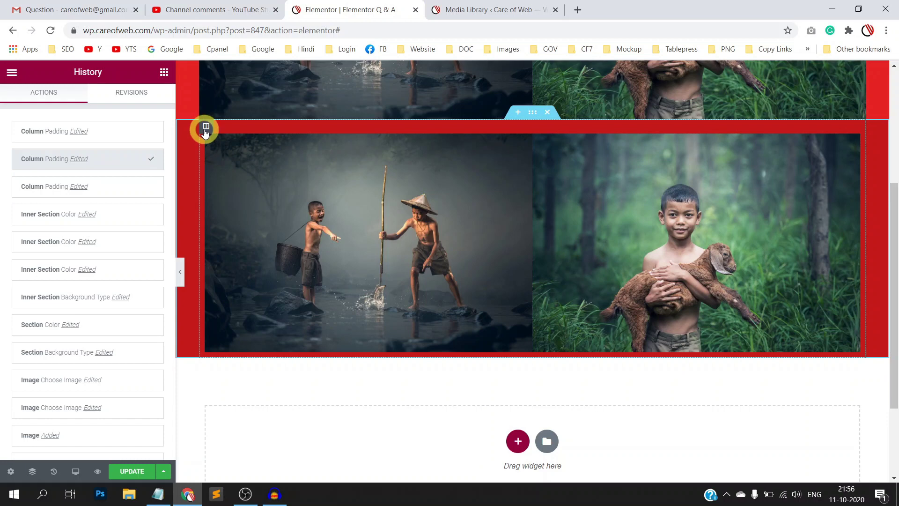
- Set the outer column's padding to 0 on all sides and preview the page without the editing panel
scroll(206, 133, up, 5)
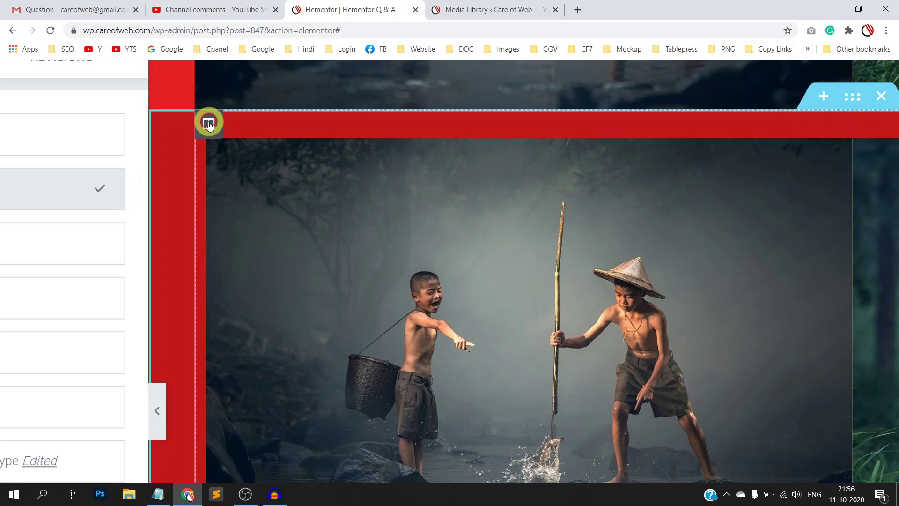
scroll(209, 124, down, 5)
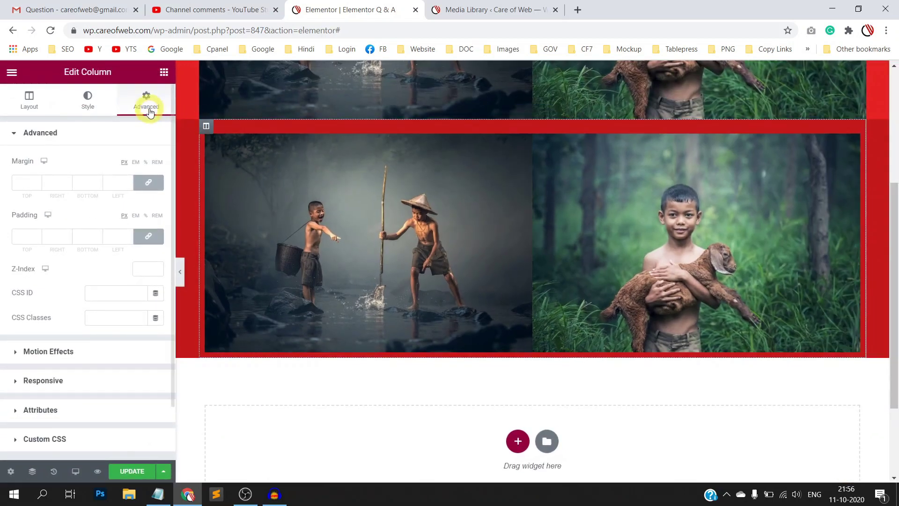
click(147, 238)
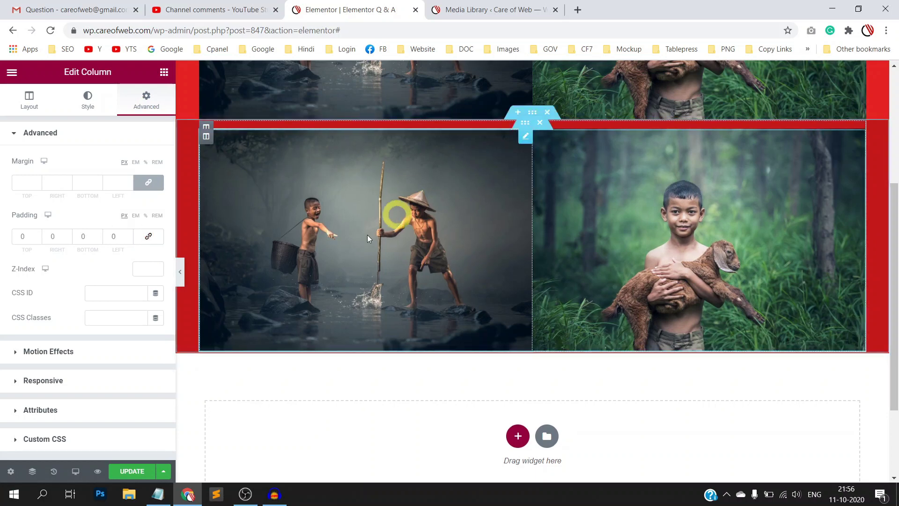
click(180, 273)
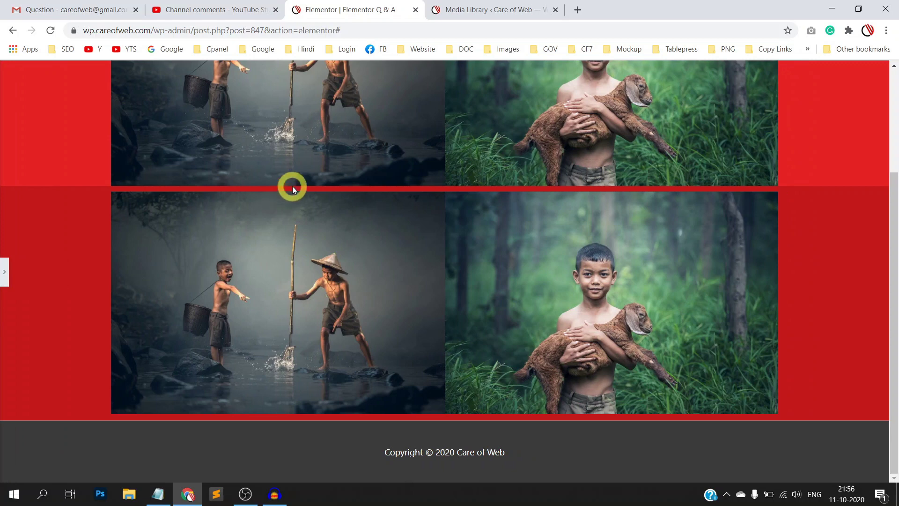
click(5, 271)
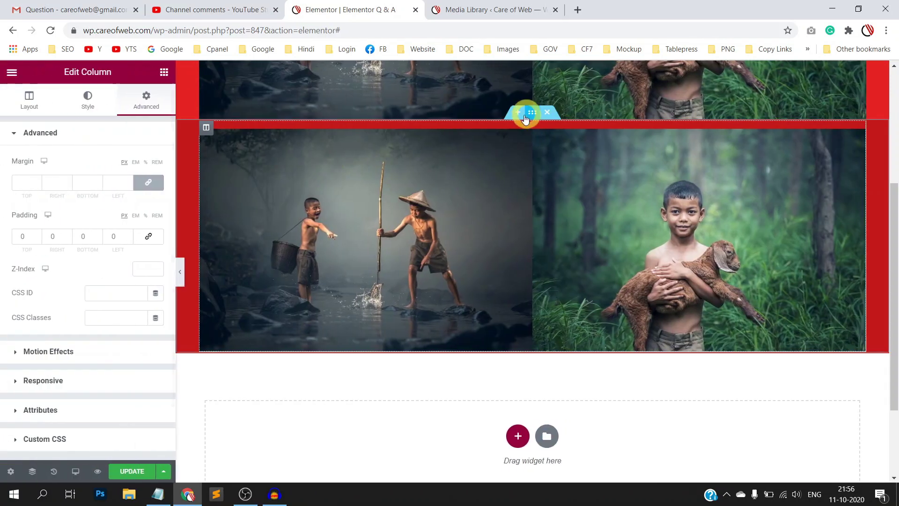
- Change the outer section's Height from Min Height to Default and preview how it meets the section above
click(532, 113)
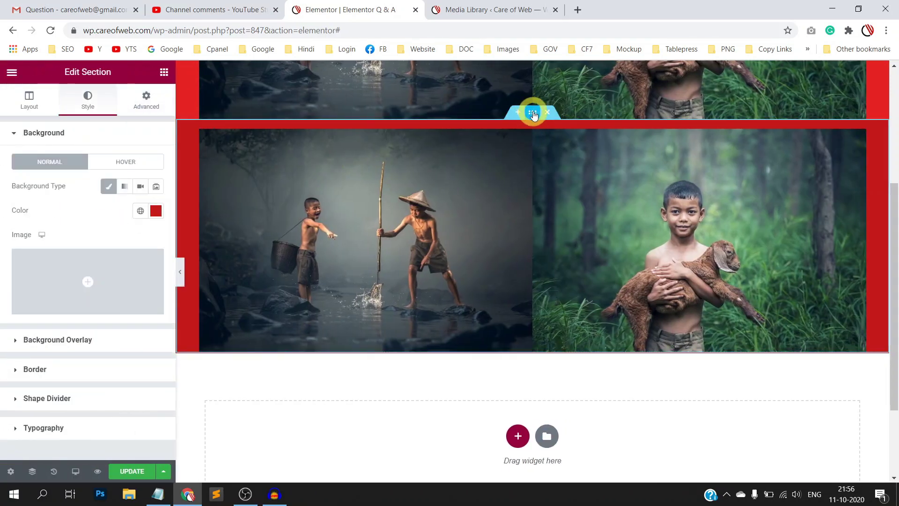
click(30, 111)
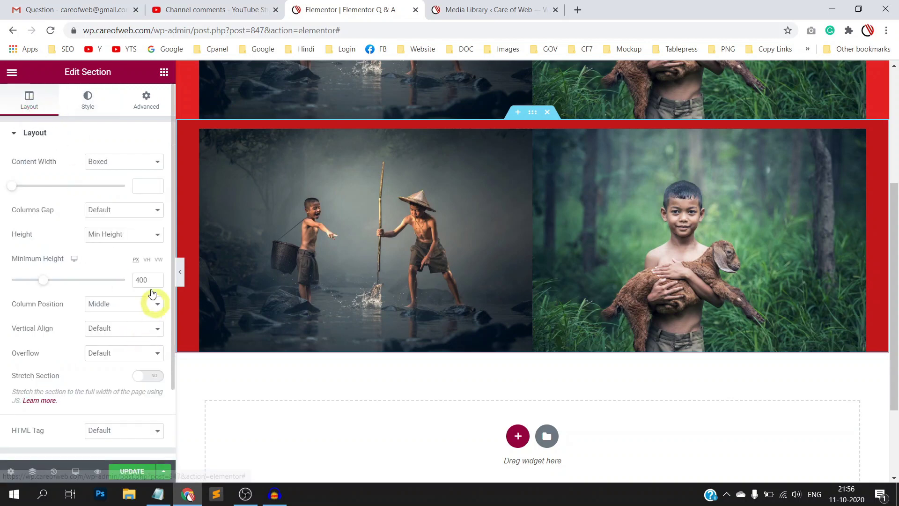
click(142, 236)
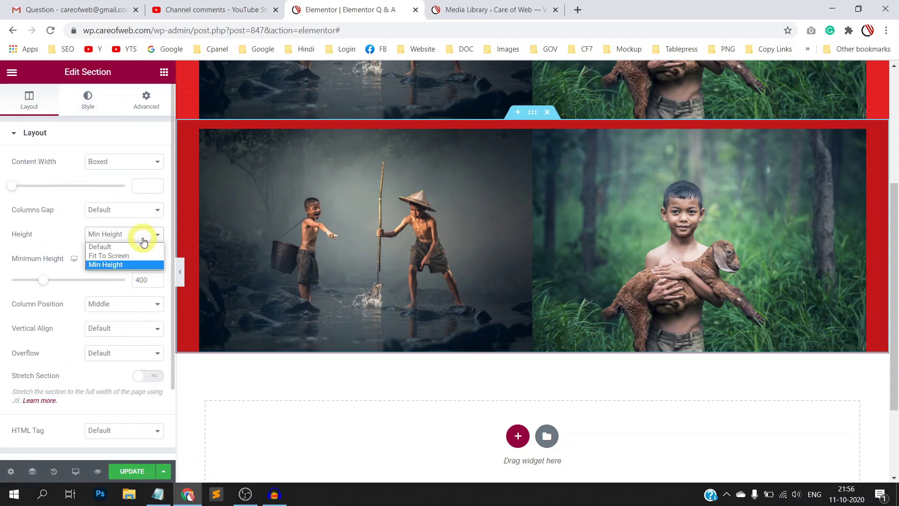
click(124, 246)
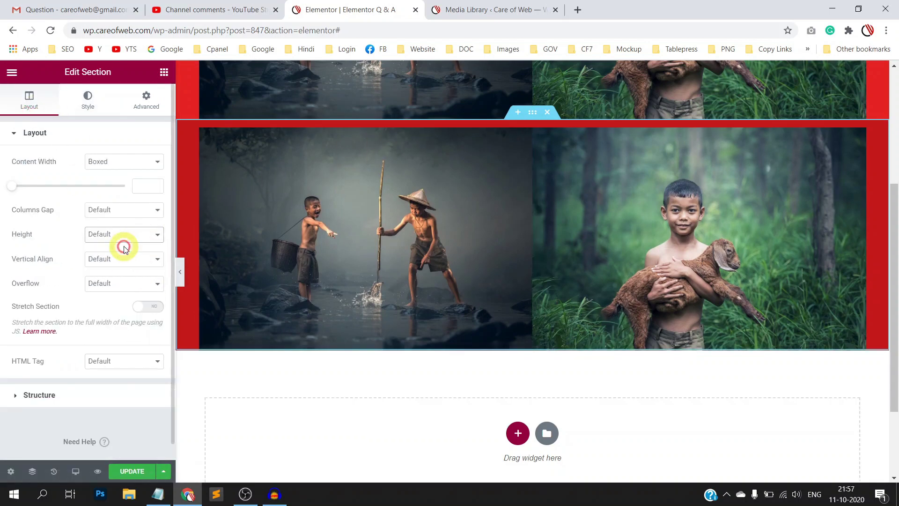
click(181, 272)
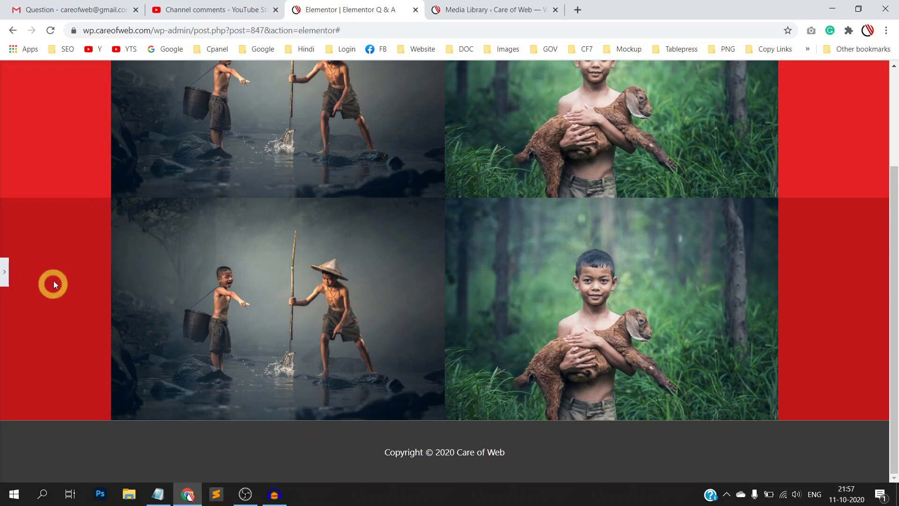
click(6, 273)
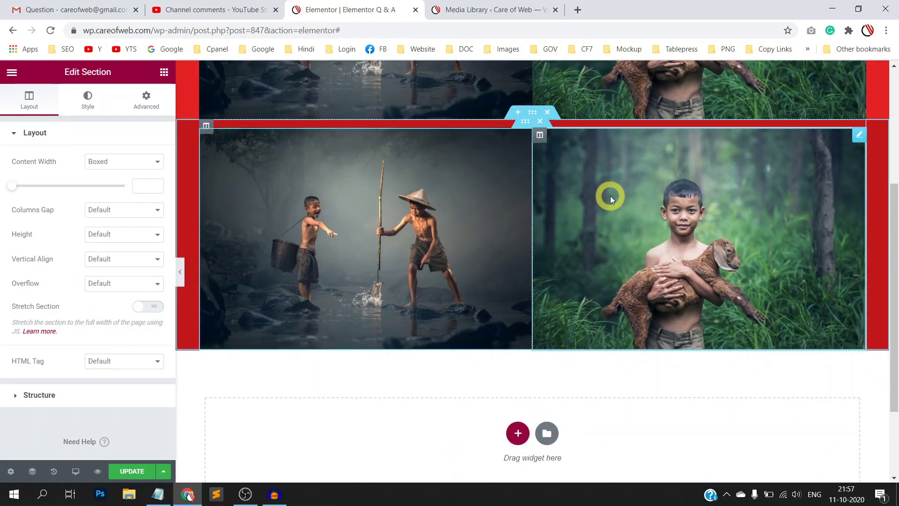
- Add a two-column section below, with the two boys photo in the first column and the boy with the goat in the second
click(517, 433)
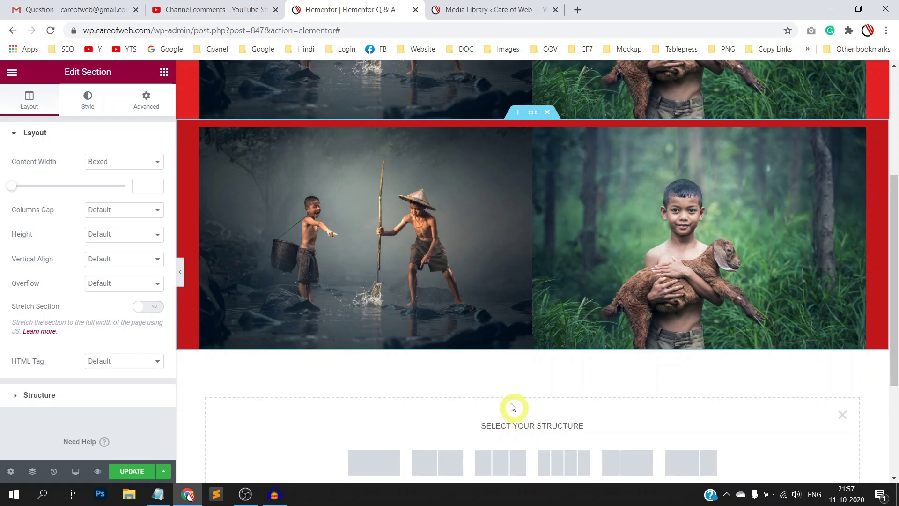
scroll(497, 387, down, 1)
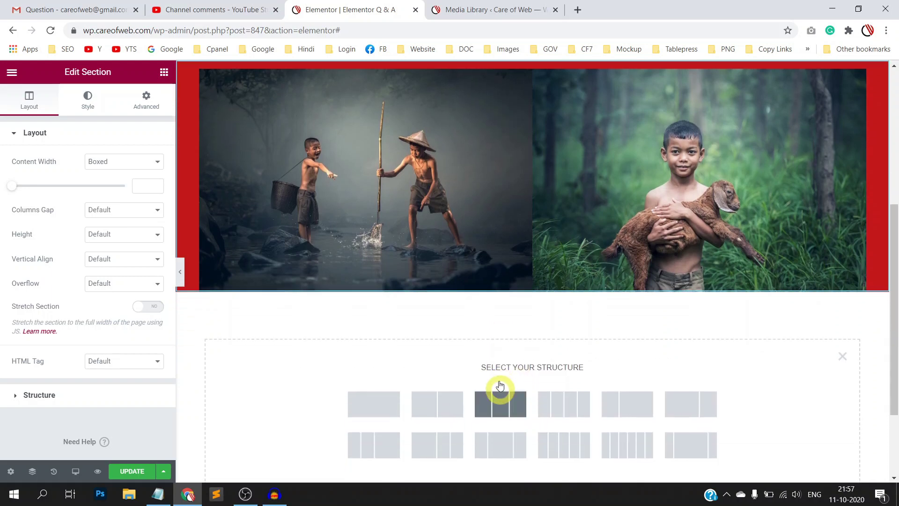
click(435, 404)
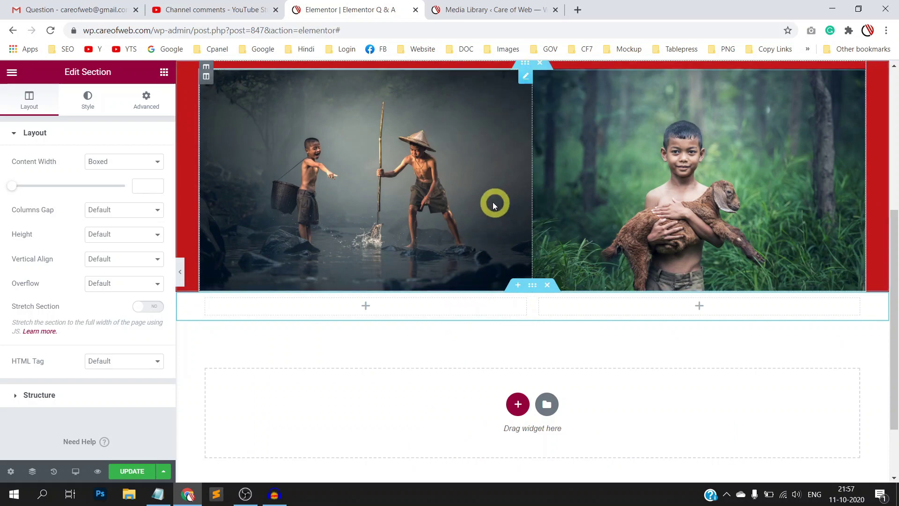
click(364, 305)
drag(24, 234, 337, 303)
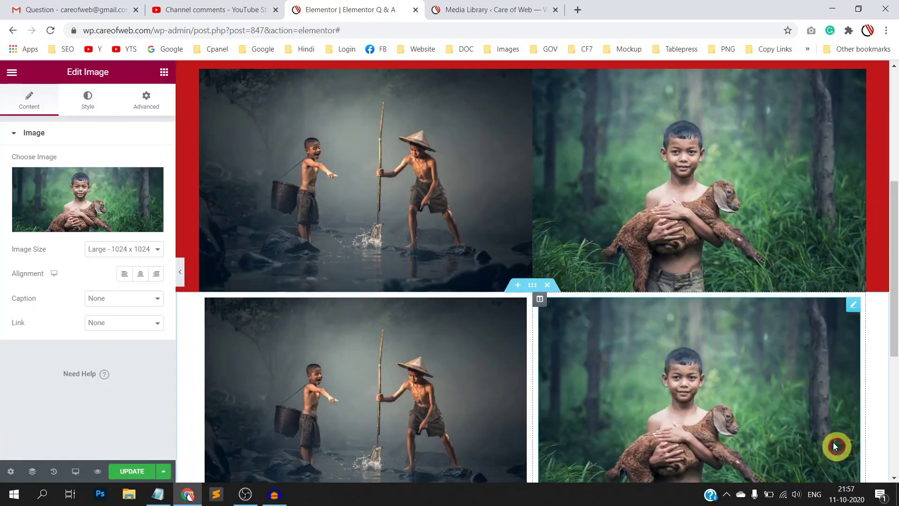
- Compare the bottom two-column section with the ones above and give it a classic yellow background colour, #DAE31F
scroll(592, 230, down, 6)
scroll(586, 220, up, 12)
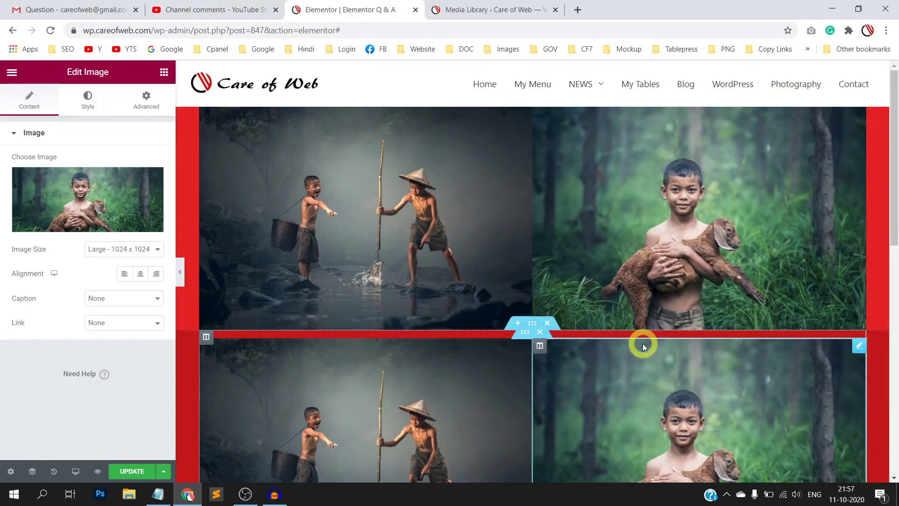
scroll(610, 242, down, 3)
scroll(602, 151, up, 3)
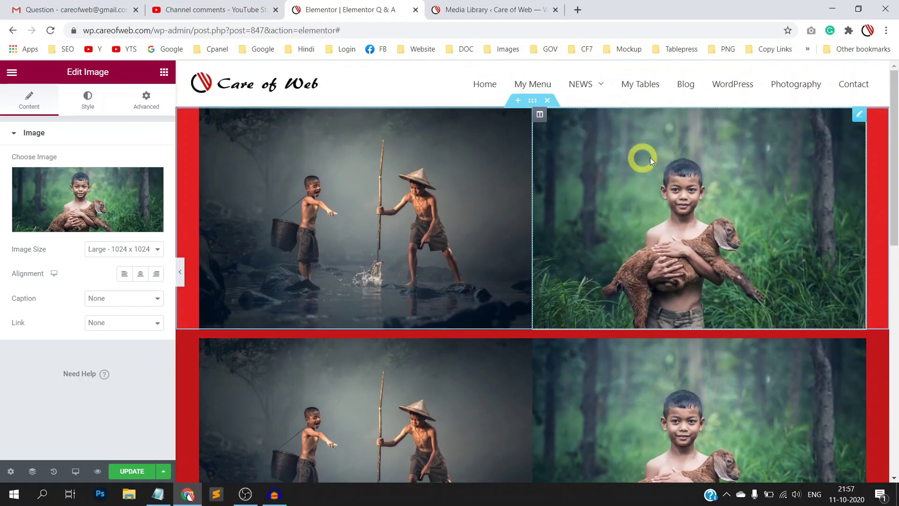
scroll(546, 203, down, 3)
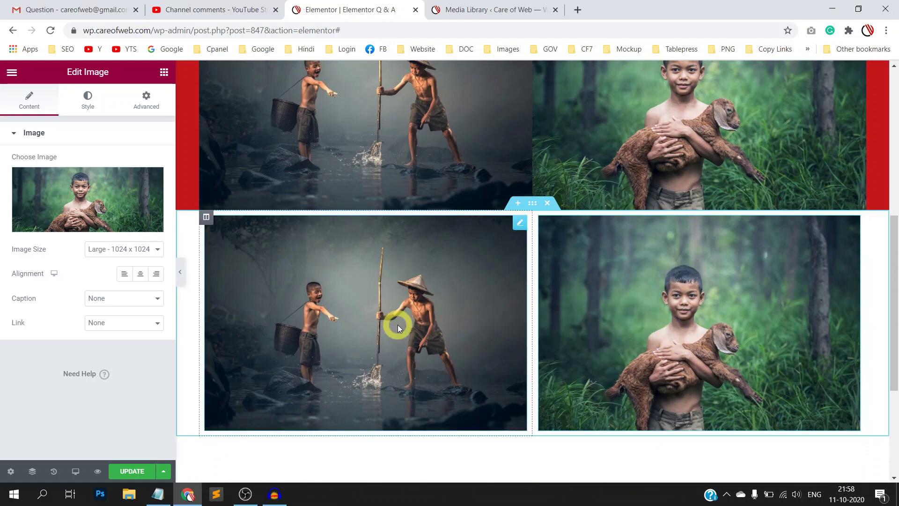
click(527, 206)
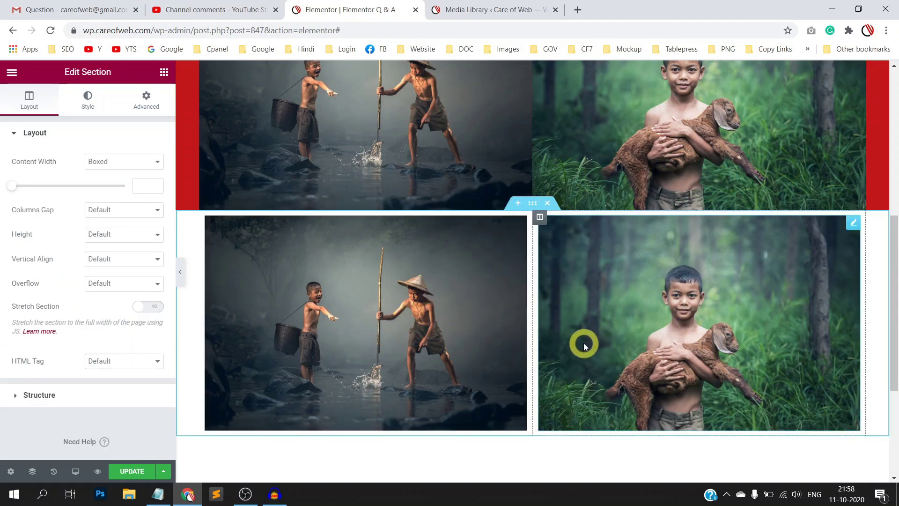
click(533, 205)
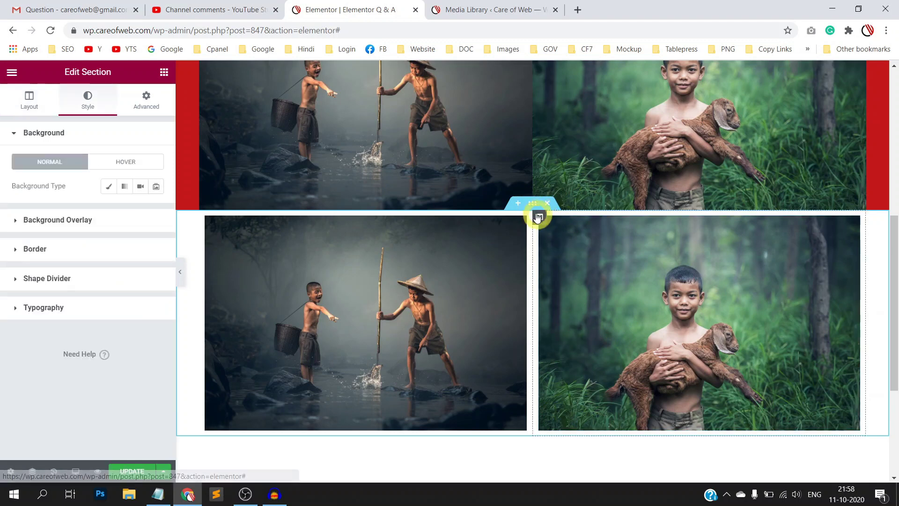
click(107, 186)
click(154, 213)
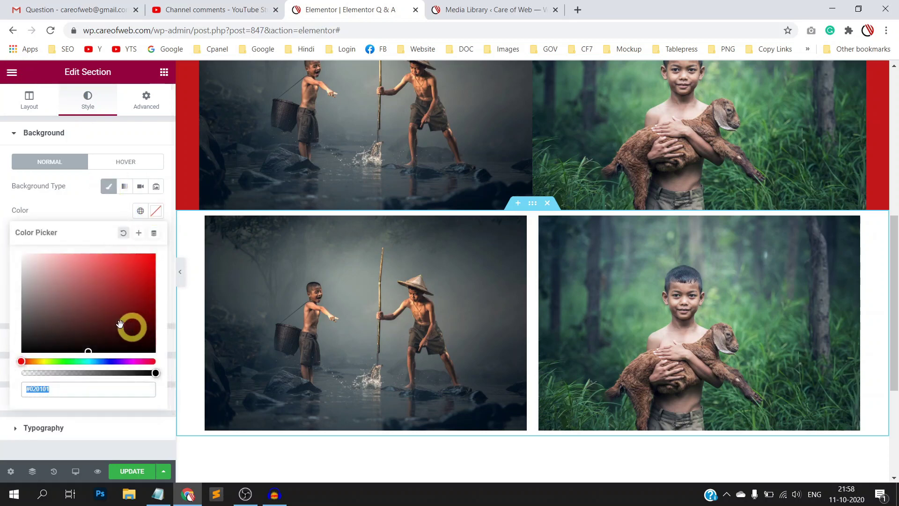
click(44, 360)
click(120, 305)
click(136, 269)
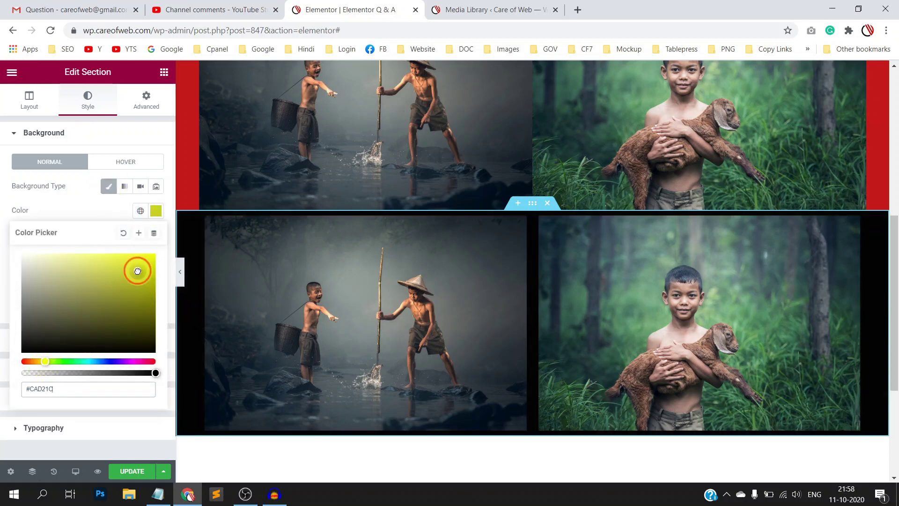
click(137, 264)
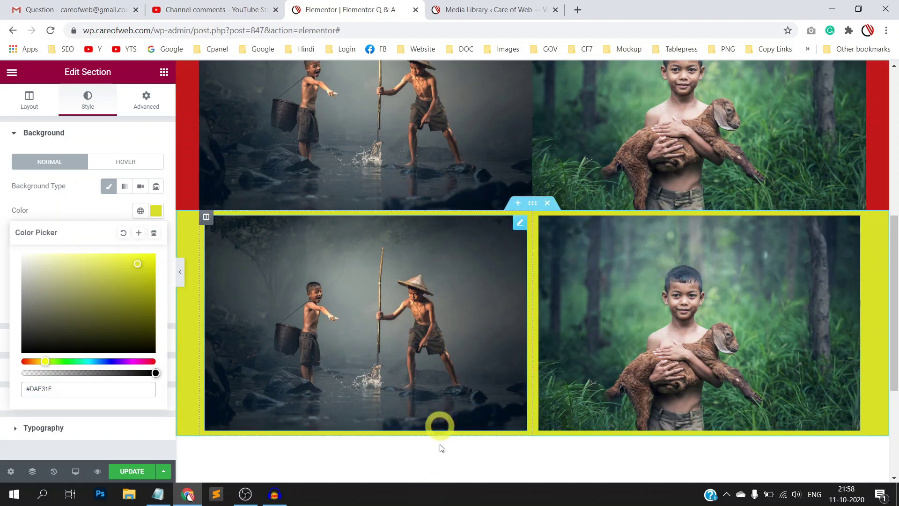
- Unlink the yellow section's padding values, set top and bottom padding to 50 px, and check the spacing around the images
click(532, 204)
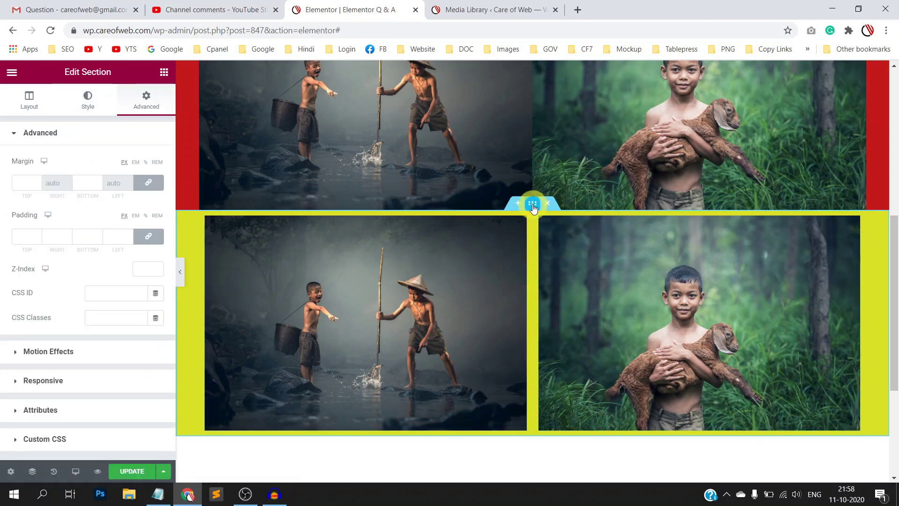
click(147, 96)
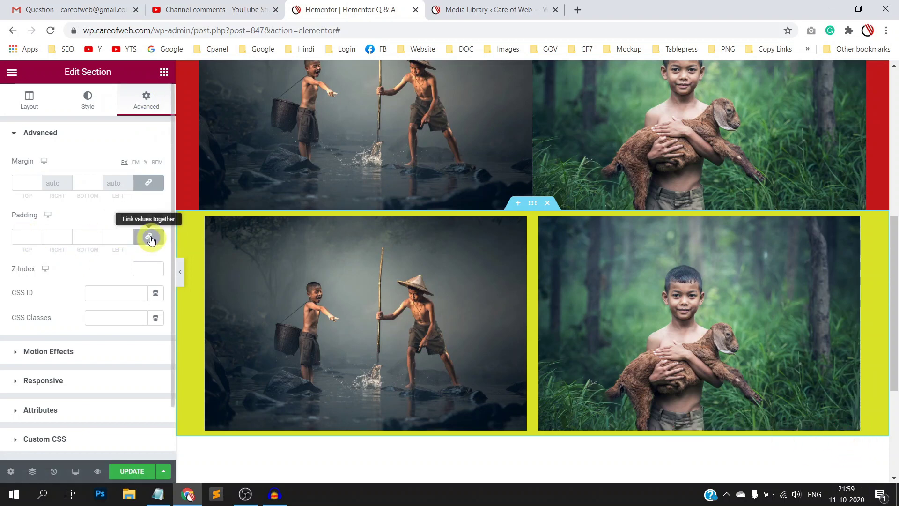
click(14, 236)
text(50)
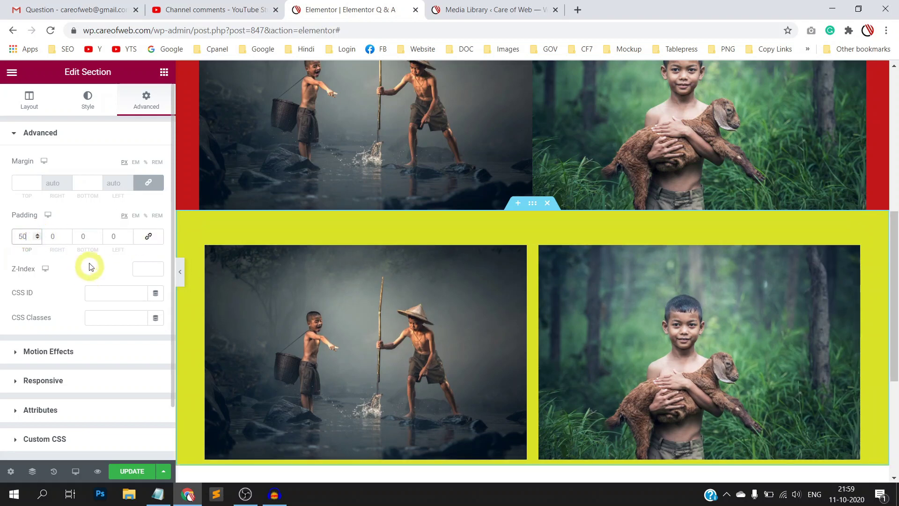
click(87, 234)
text(50)
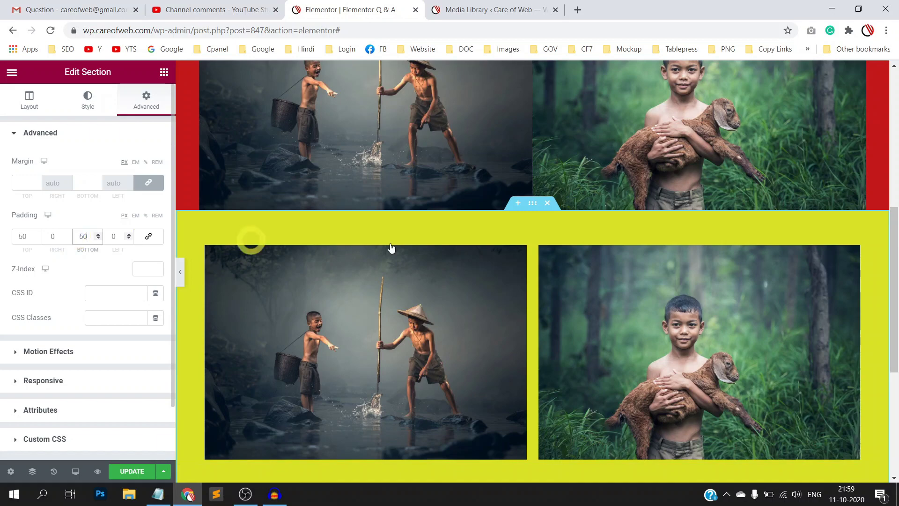
scroll(577, 243, down, 4)
scroll(577, 244, up, 3)
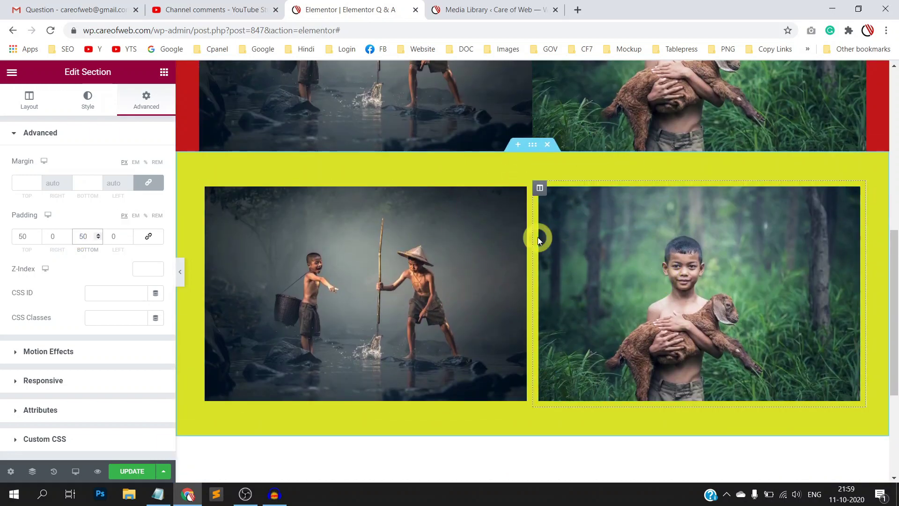
- Reset the yellow section's padding to 0 on all sides with the values linked together
key(shift+Tab)
key(shift+Tab)
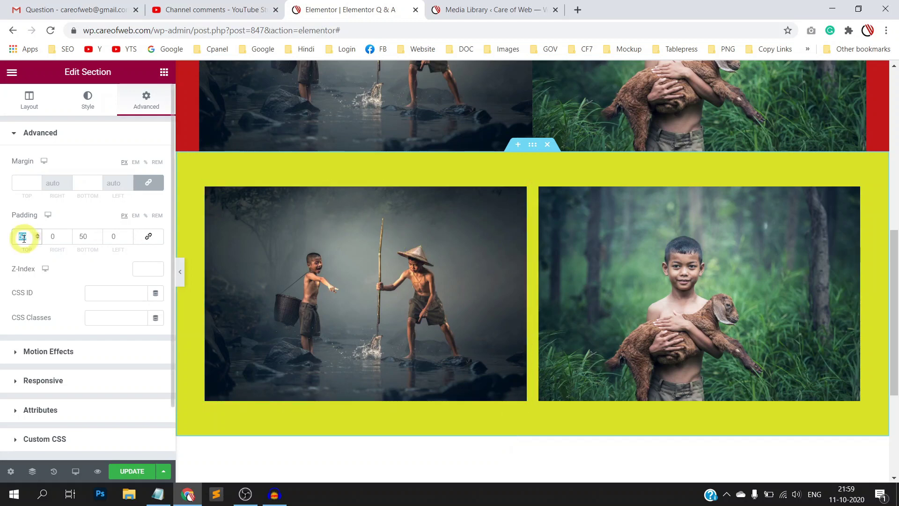
text(0)
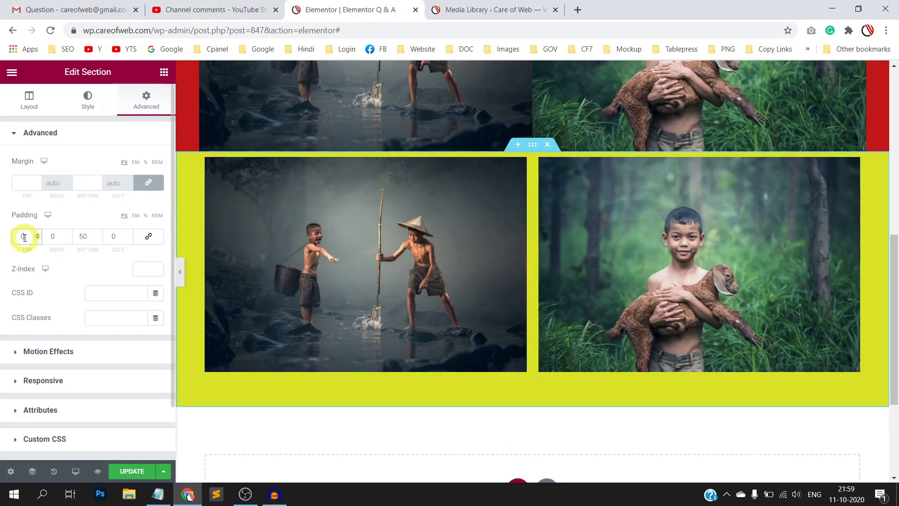
click(149, 240)
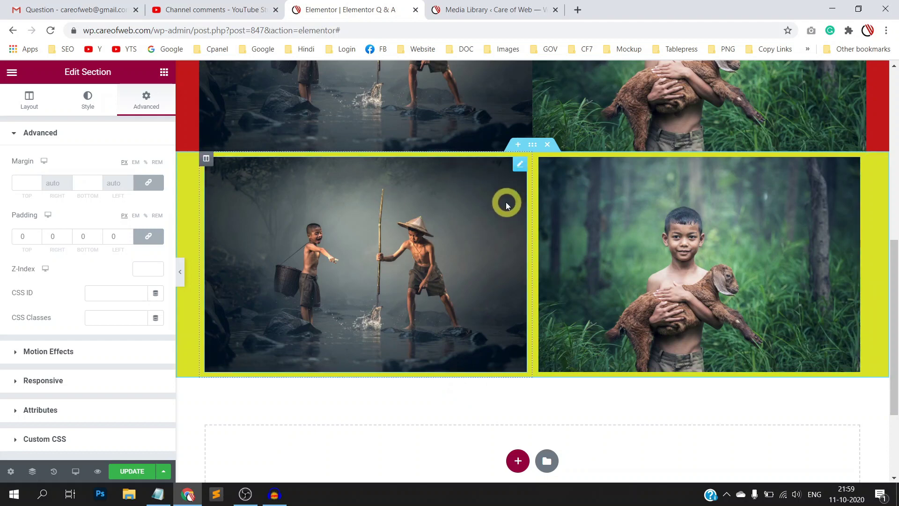
- Unlink the first column's margin values in the yellow section and set its top and bottom margins to 50 px
click(206, 159)
click(144, 99)
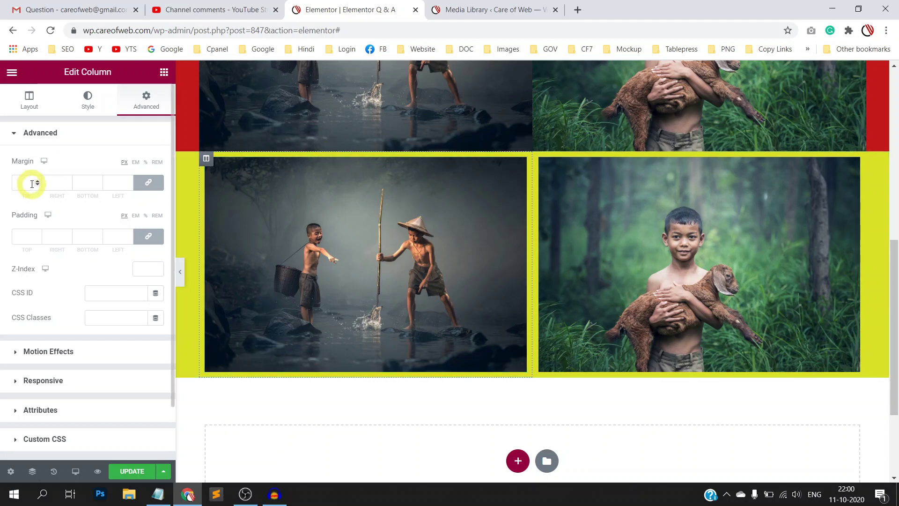
click(152, 183)
click(29, 187)
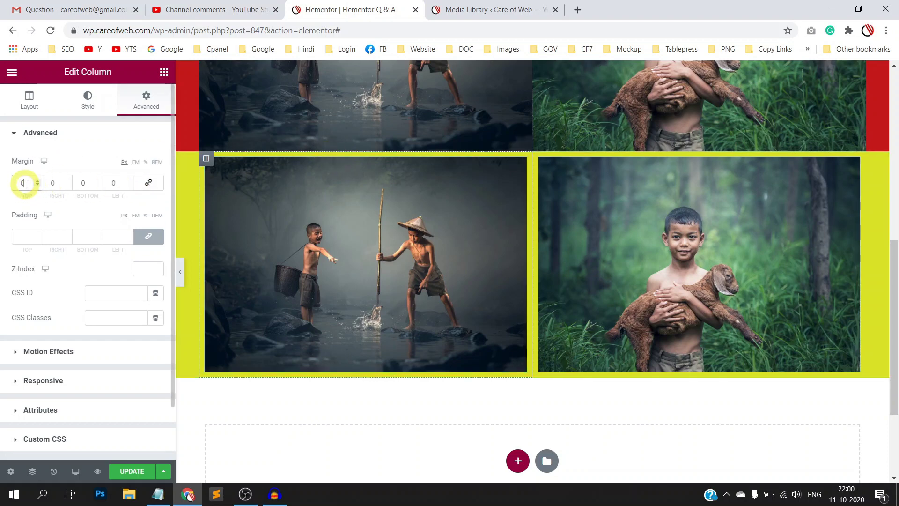
text(50)
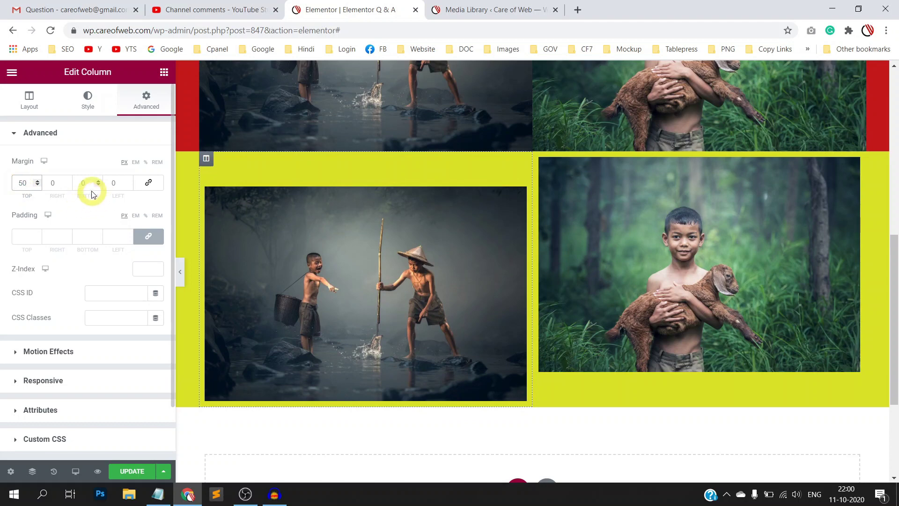
click(81, 182)
text(50)
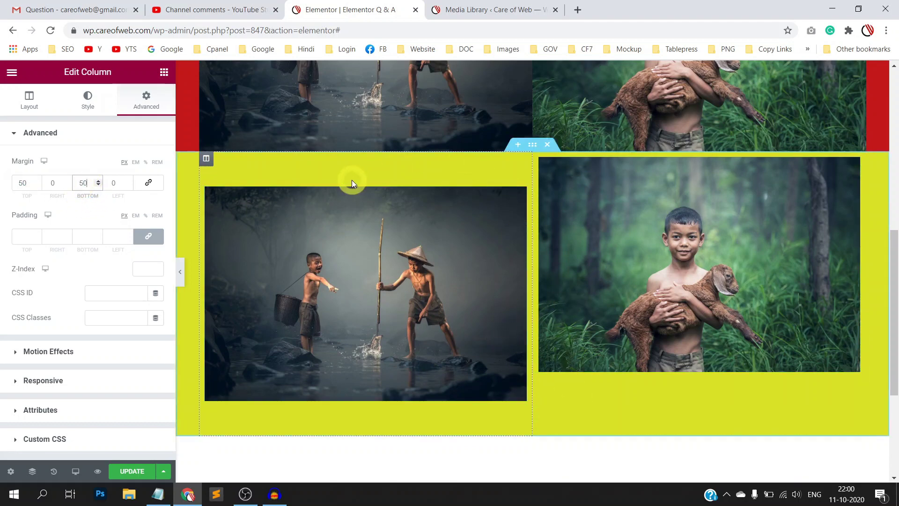
- Copy the first column and paste its style onto the second column of the yellow section
right_click(206, 159)
click(453, 186)
right_click(539, 156)
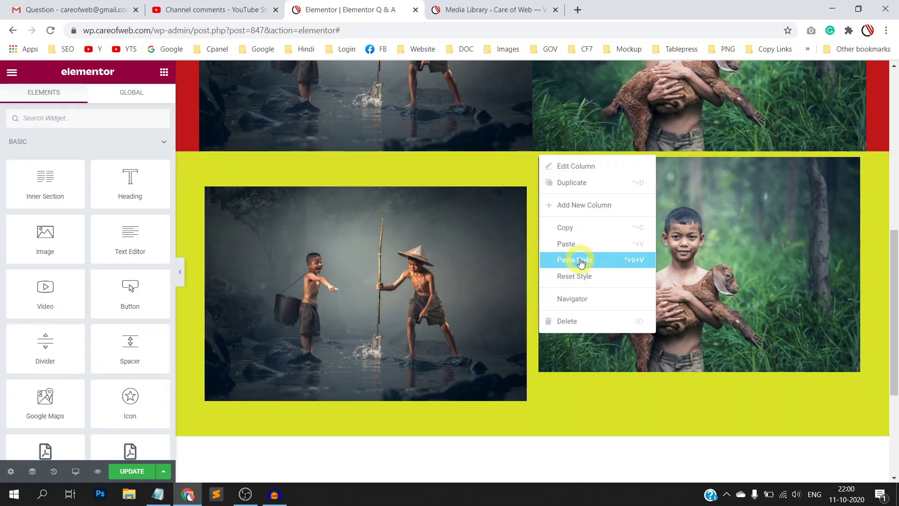
click(582, 260)
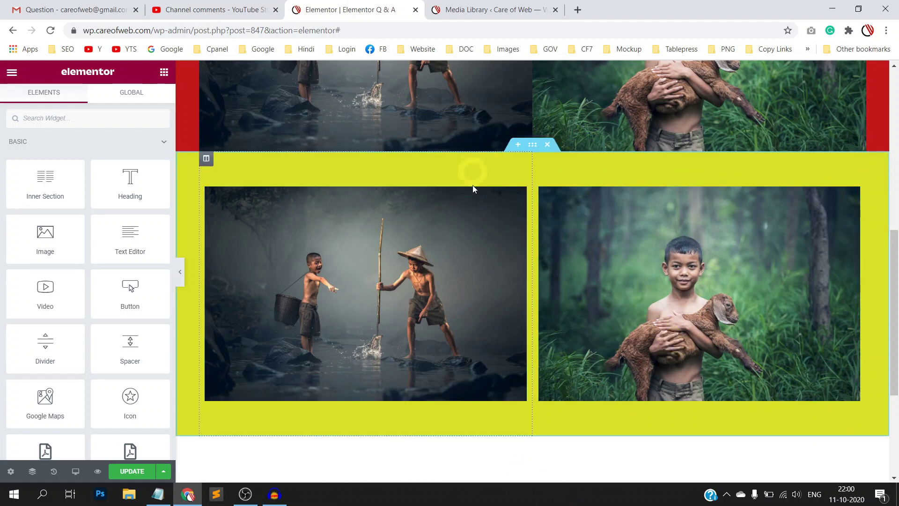
- Revert through the editing history to the first column margin edit, discarding the 50 px margins and the pasted style
click(500, 344)
click(55, 473)
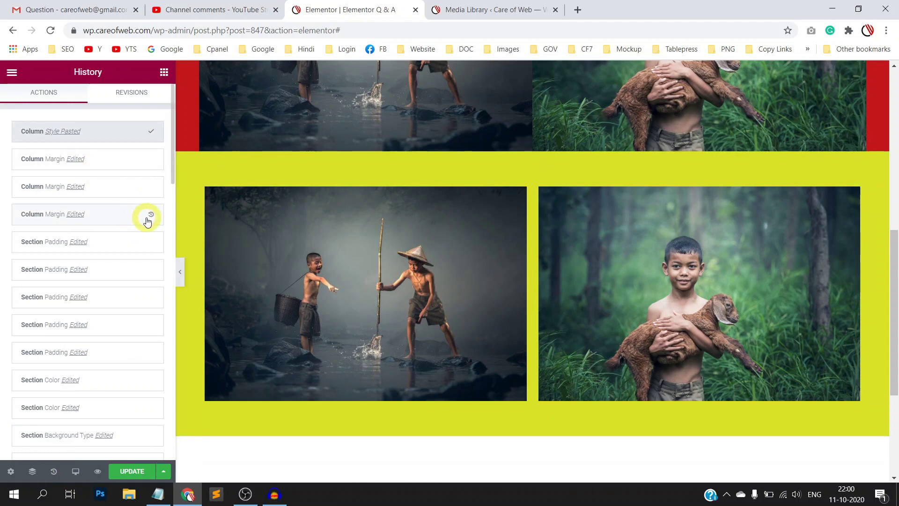
click(145, 217)
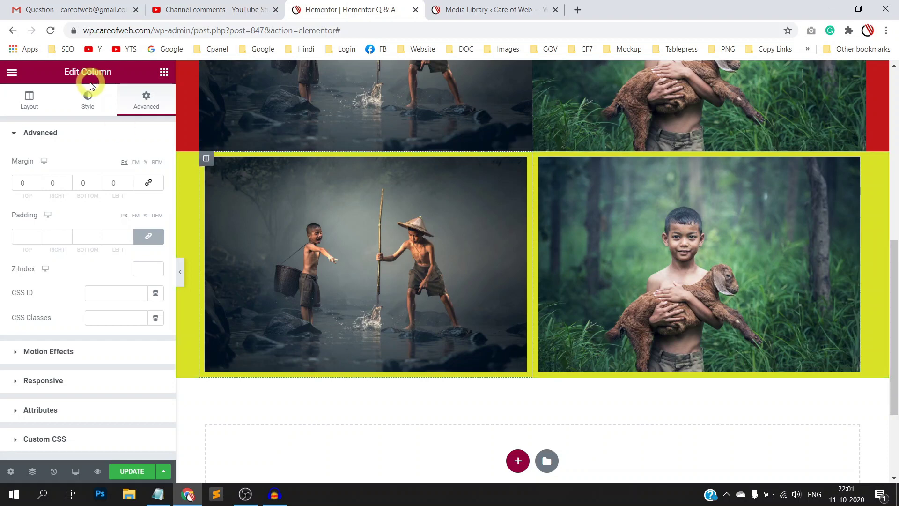
- Give the yellow section's first column a classic red background, #D71717, and preview the page without the editing panel
click(88, 99)
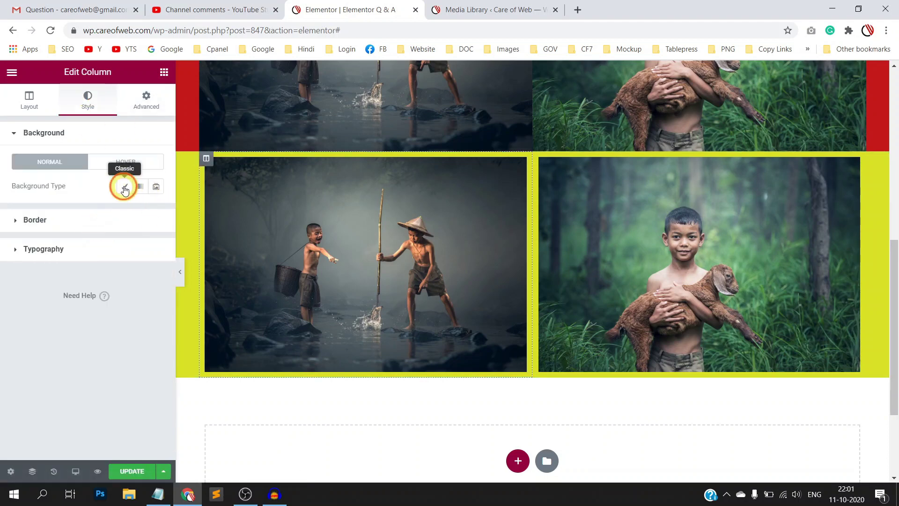
click(124, 186)
click(156, 212)
drag(126, 267, 141, 269)
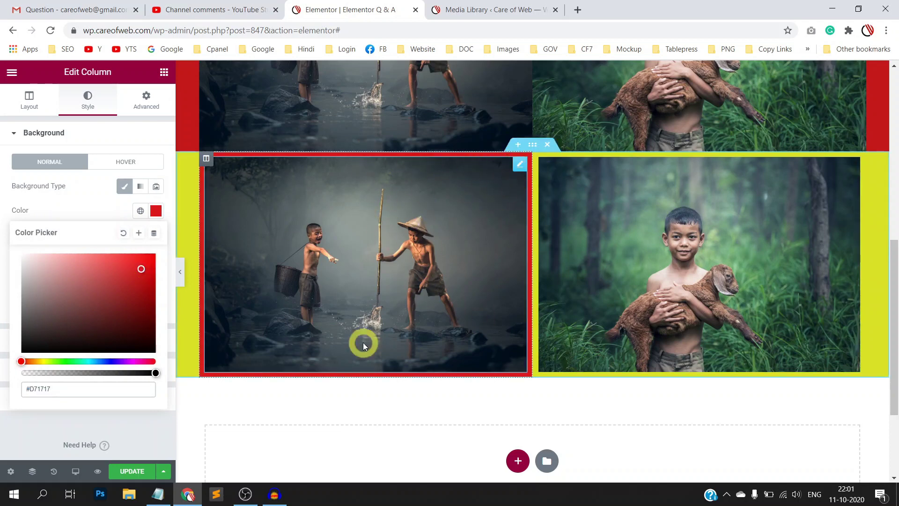
click(180, 271)
click(4, 271)
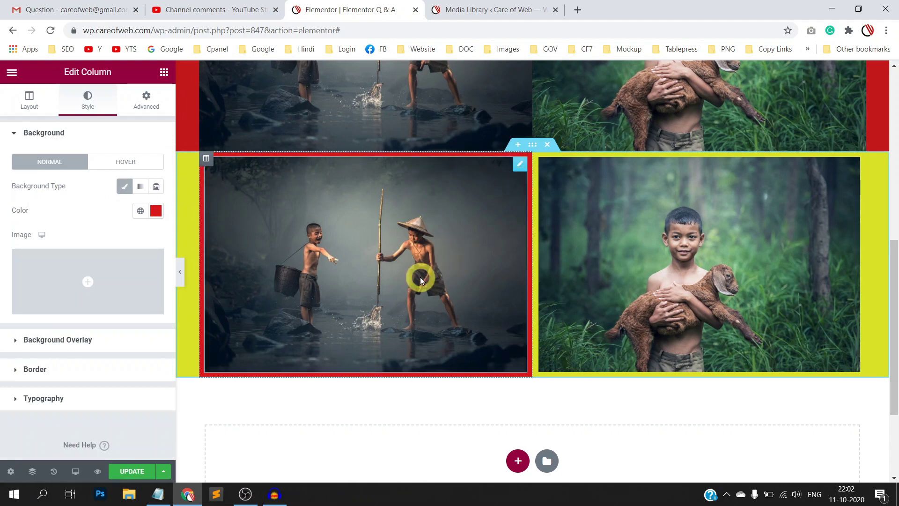
- Set the red column's padding to 25 px on all sides and preview the page without the editing panel
click(207, 159)
click(148, 99)
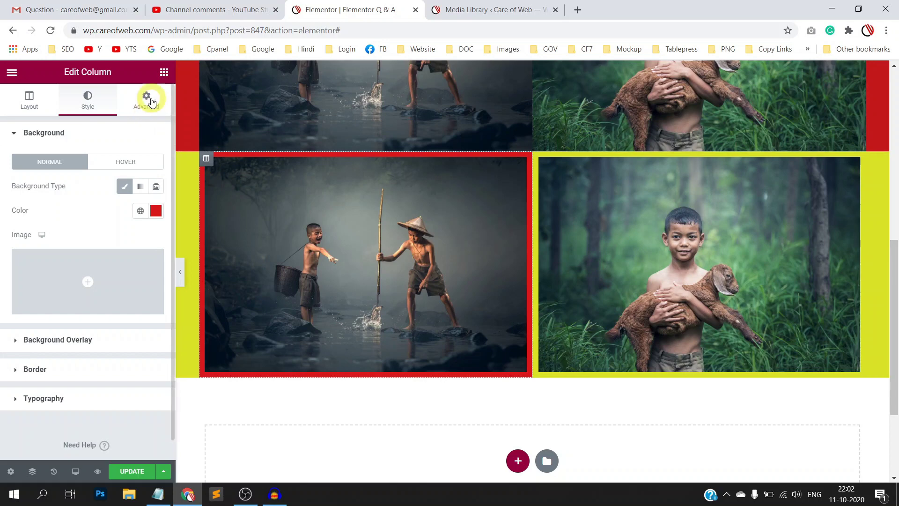
click(27, 238)
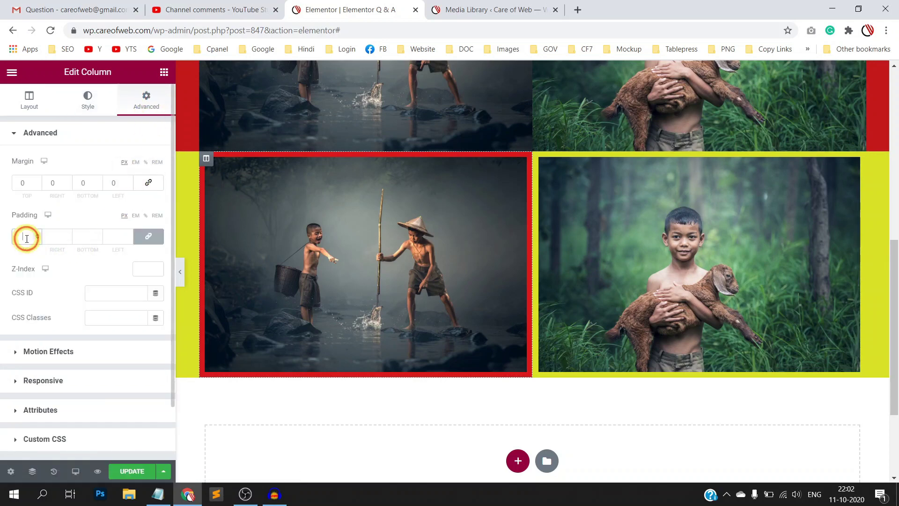
text(25)
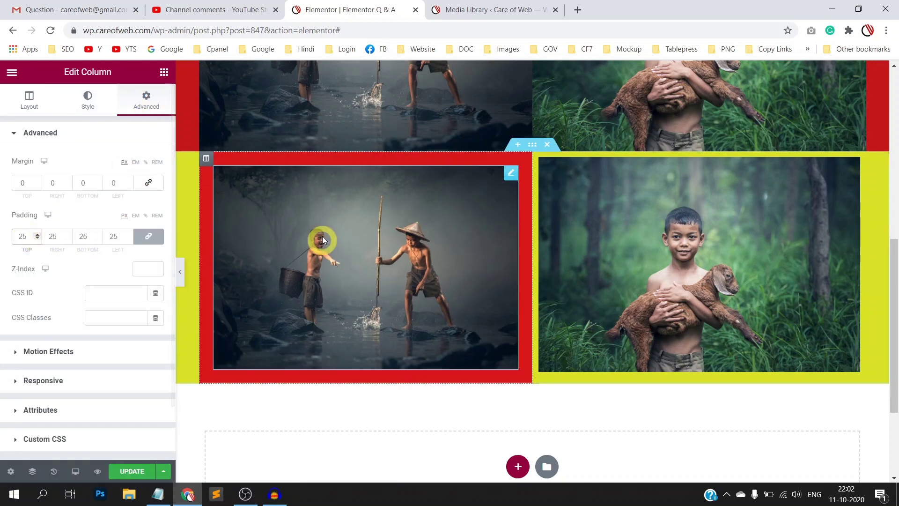
click(181, 272)
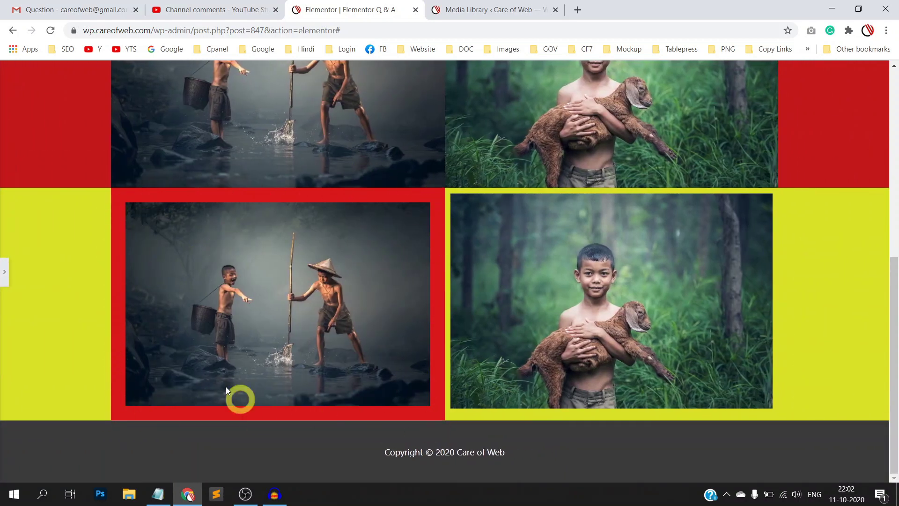
click(5, 272)
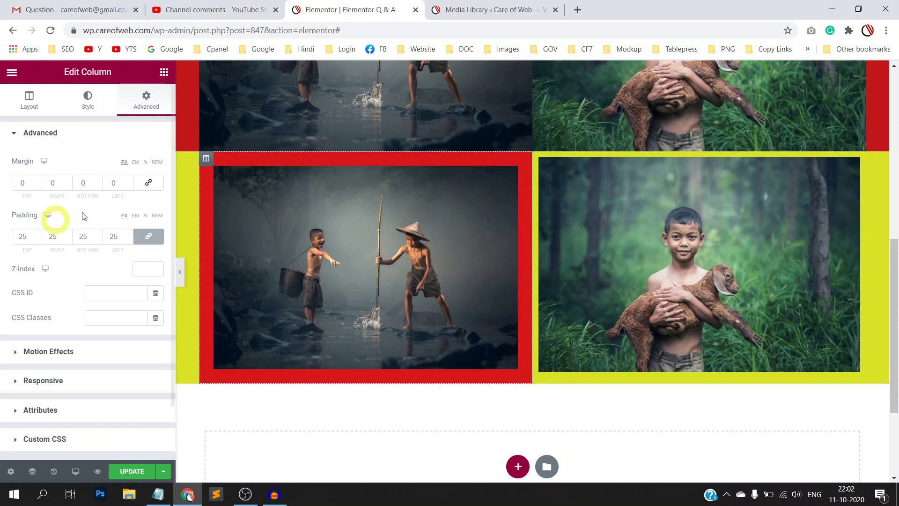
- Set the red column's padding to 0 on all four sides
double_click(18, 236)
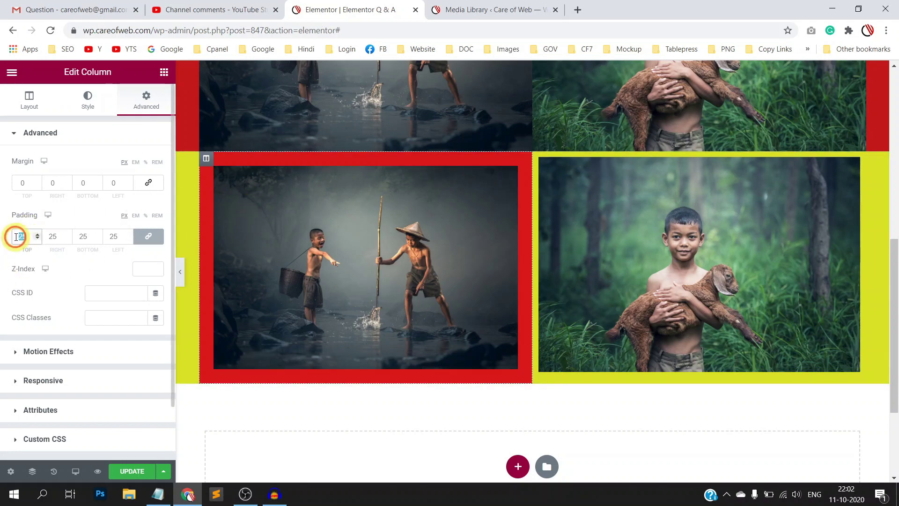
text(0)
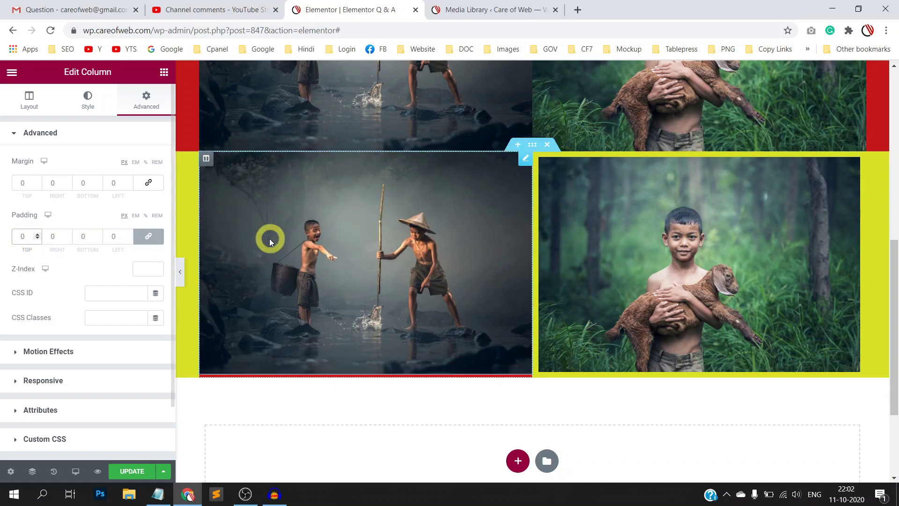
click(37, 234)
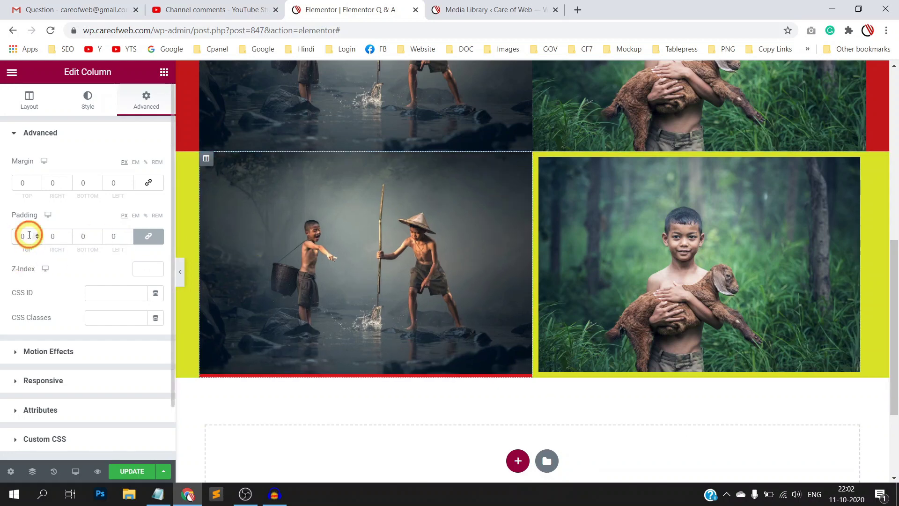
- Set the red column's padding to 10 px on all sides and preview the page without the editing panel
text(2)
click(180, 271)
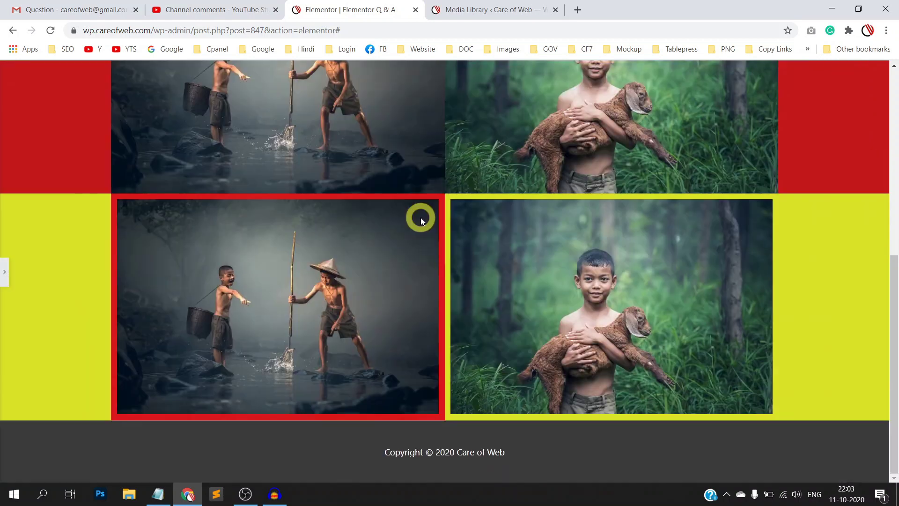
click(4, 272)
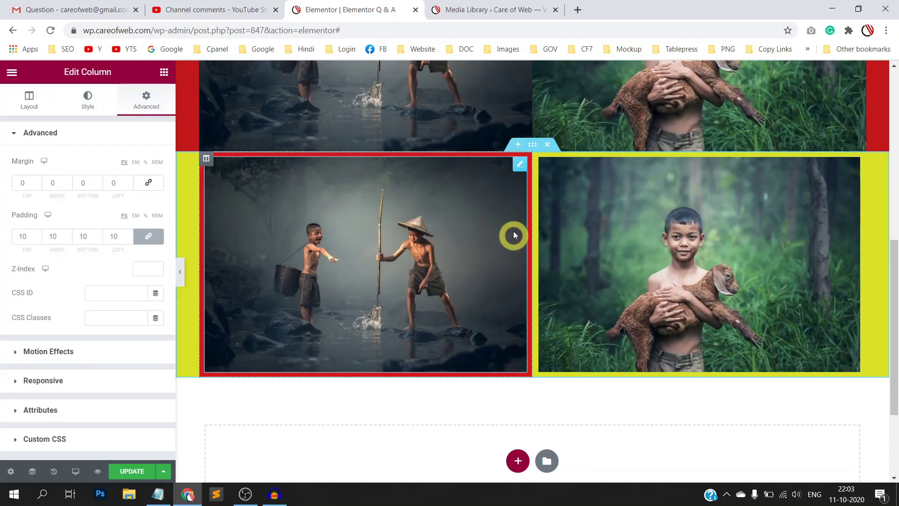
- Set the padding of the image inside the red column to 25 px on all sides
click(519, 164)
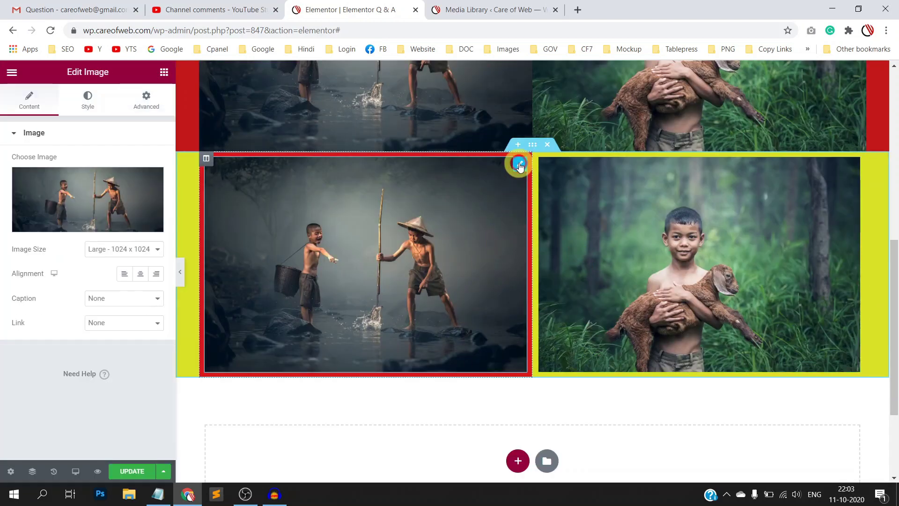
click(143, 98)
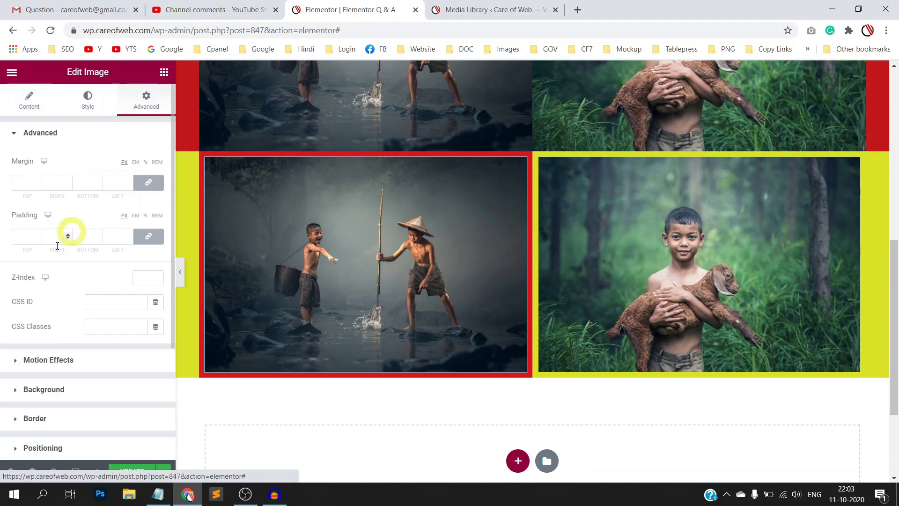
click(18, 235)
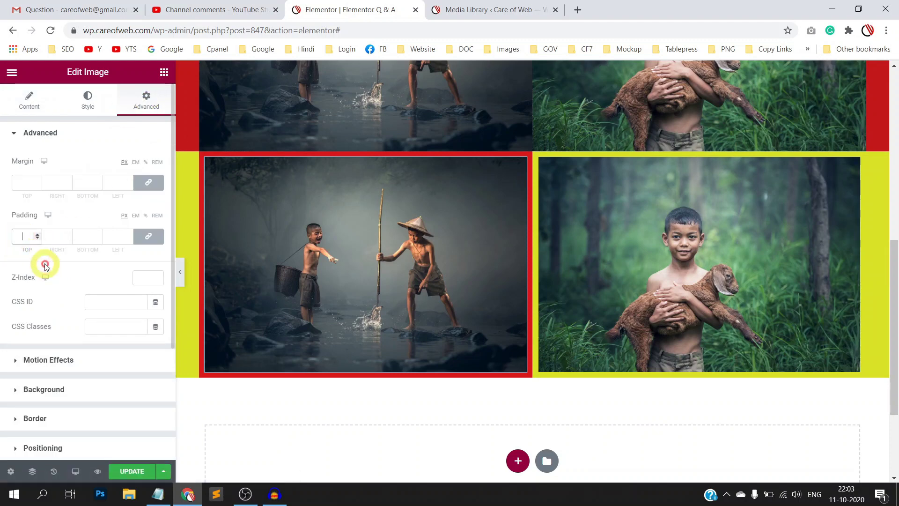
text(25)
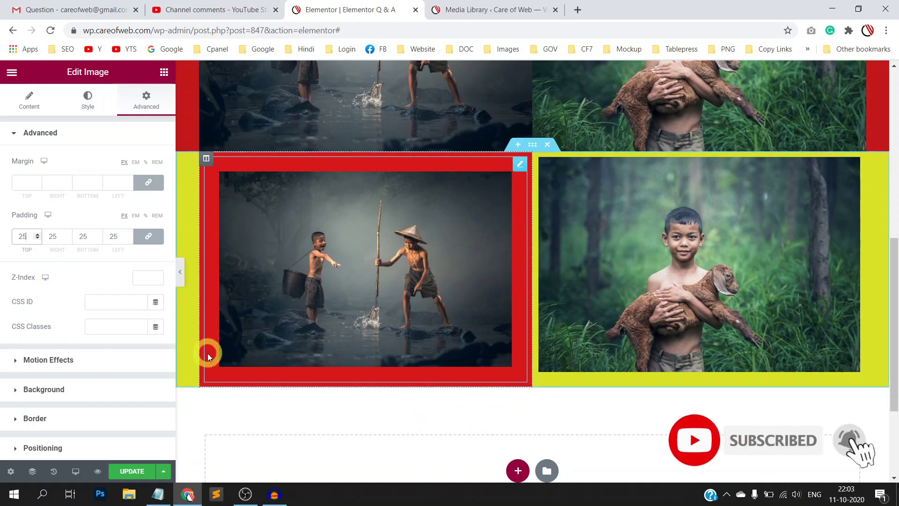
click(414, 293)
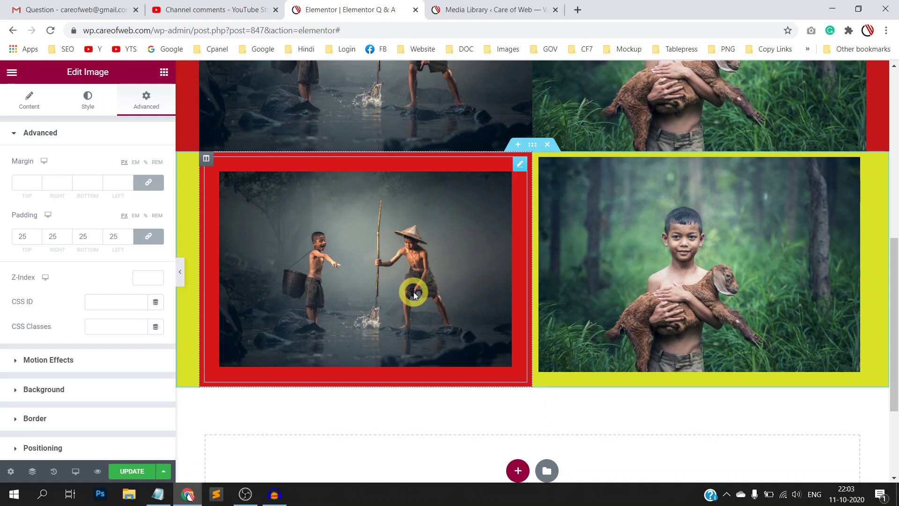
- Compare the advanced margin and padding settings of the yellow section, its red column and the image inside it
click(532, 145)
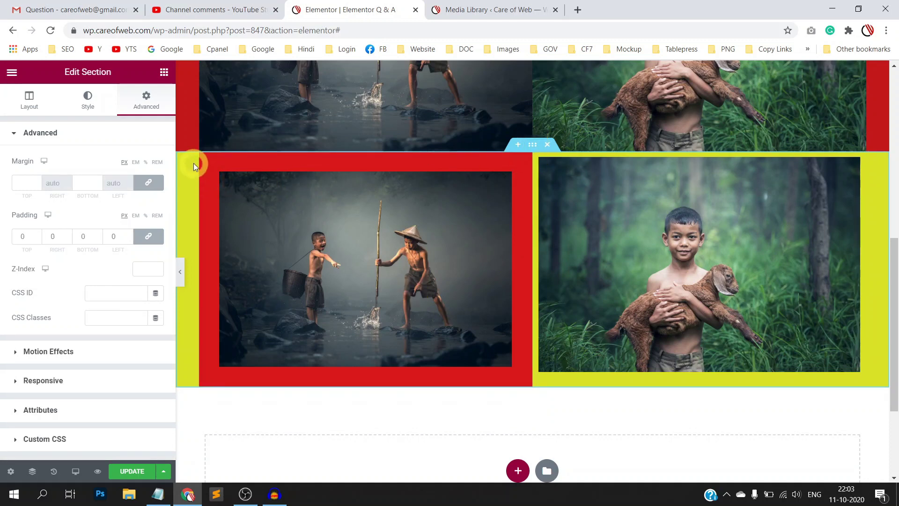
click(206, 158)
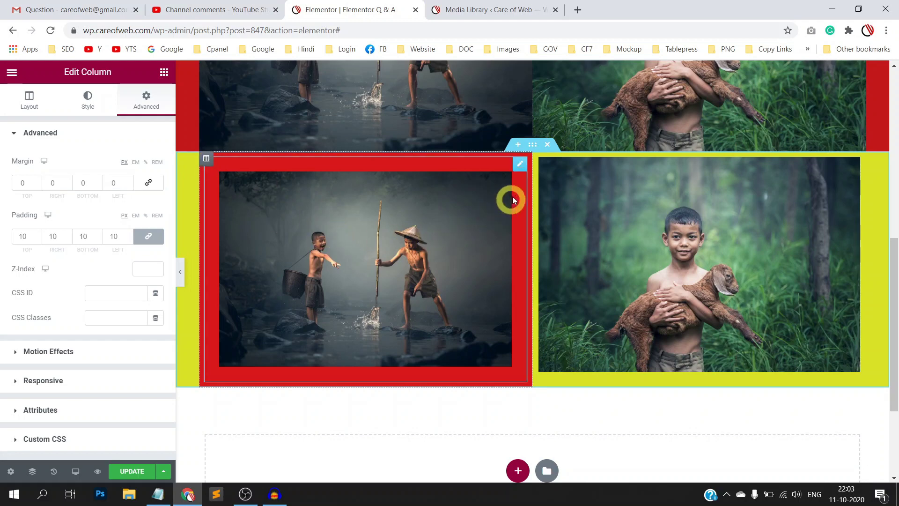
click(519, 164)
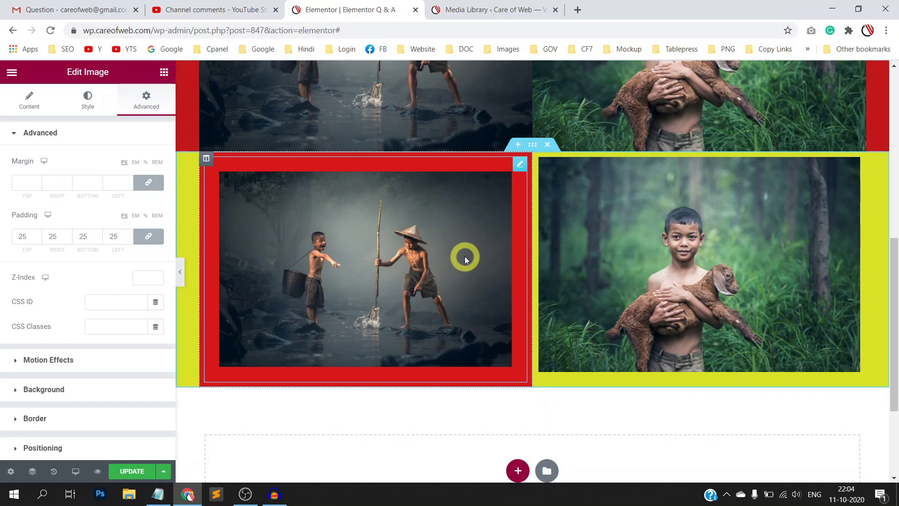
- Review the viewer's question in Gmail and the viewer comment in YouTube Studio, and return to the Elementor editor
scroll(414, 241, up, 1)
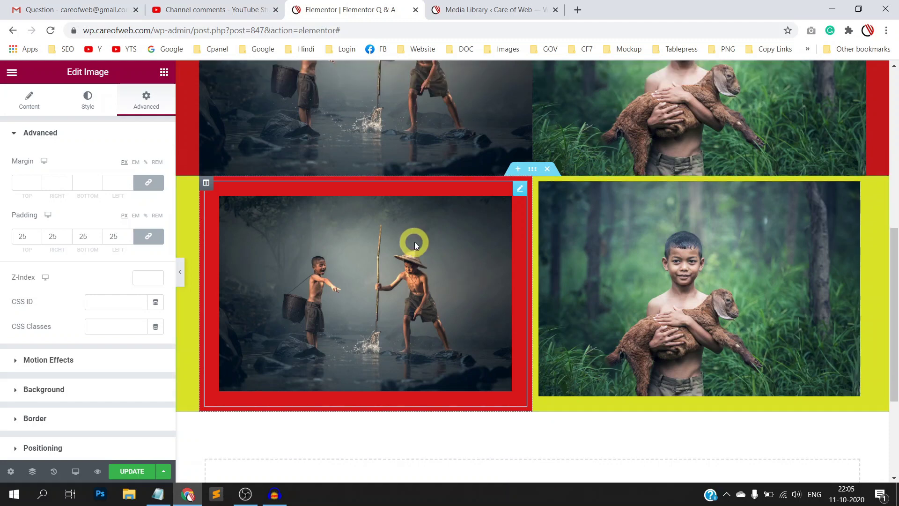
click(75, 9)
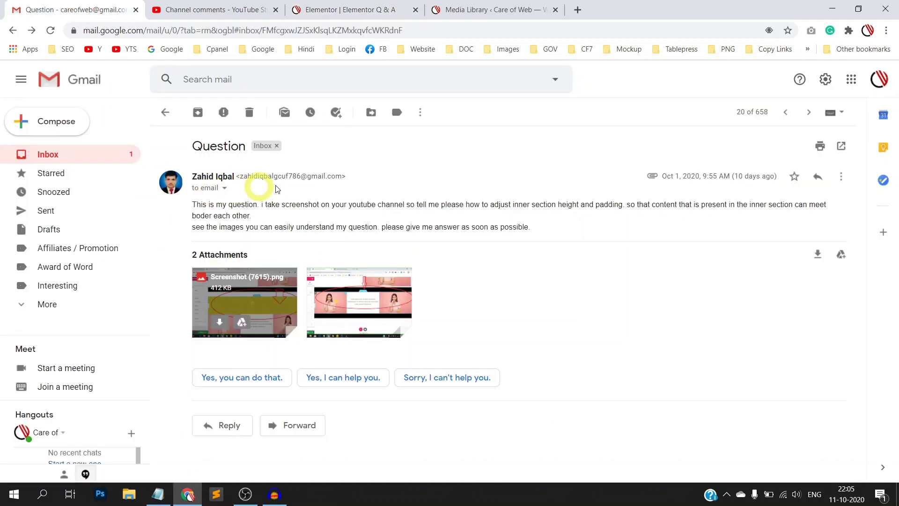
click(216, 11)
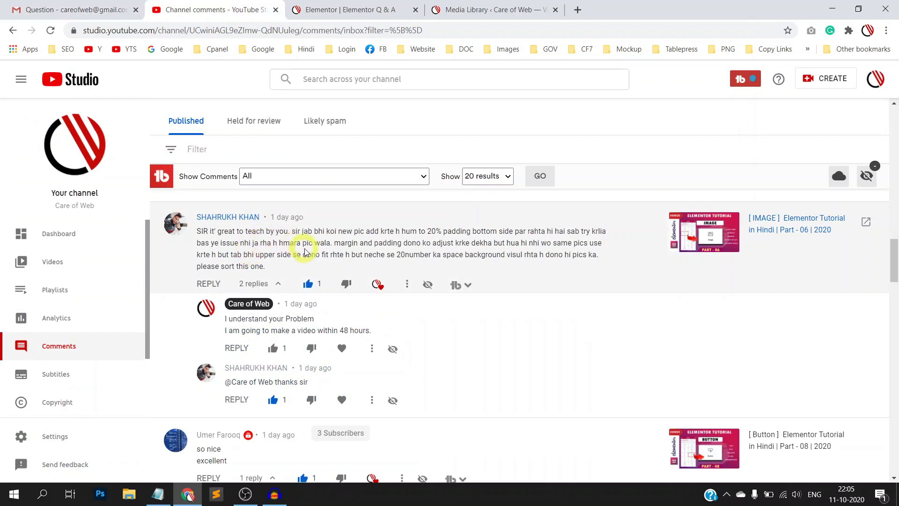
click(352, 10)
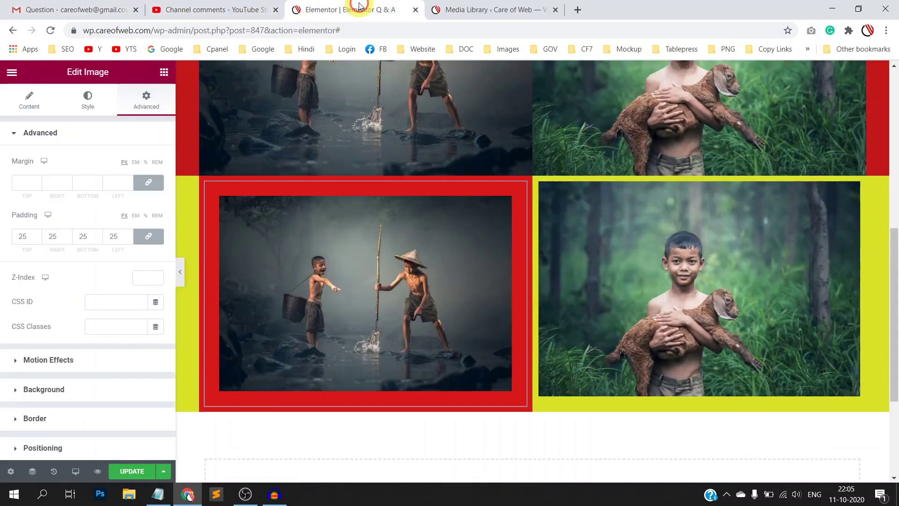
scroll(628, 232, up, 3)
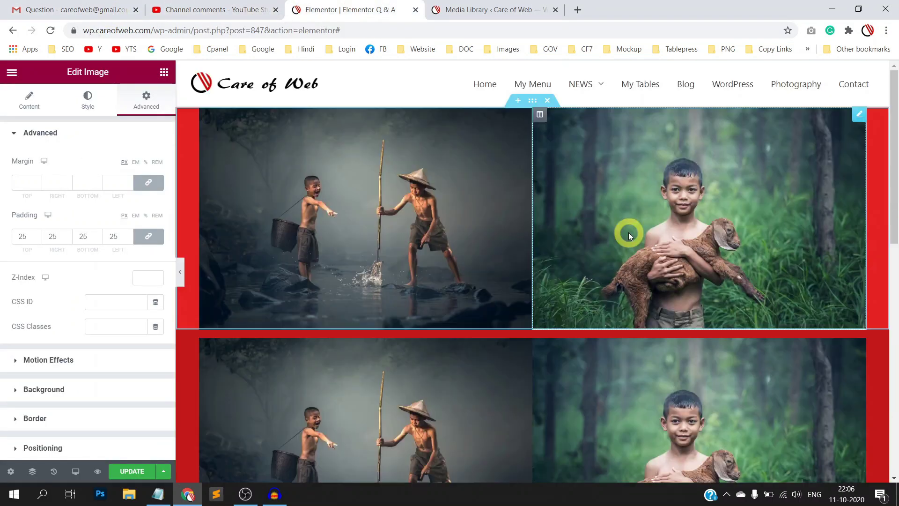
scroll(629, 232, down, 1)
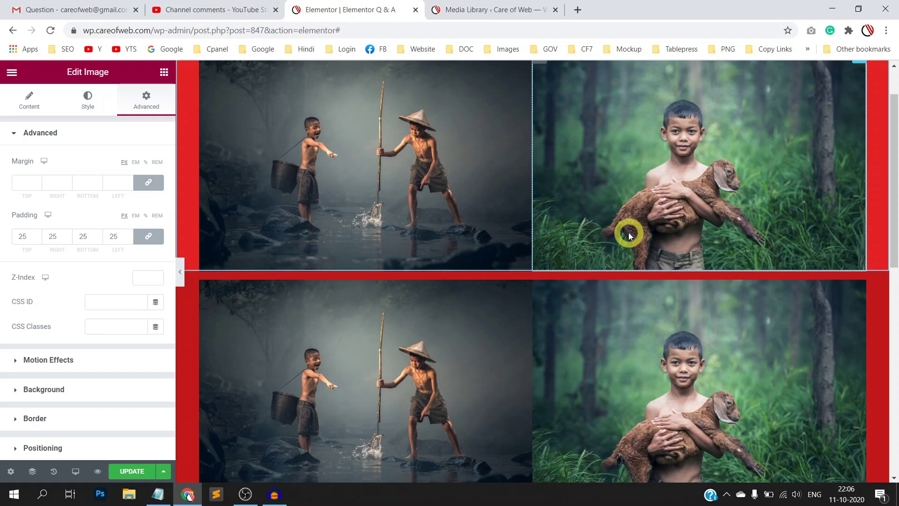
scroll(629, 233, up, 1)
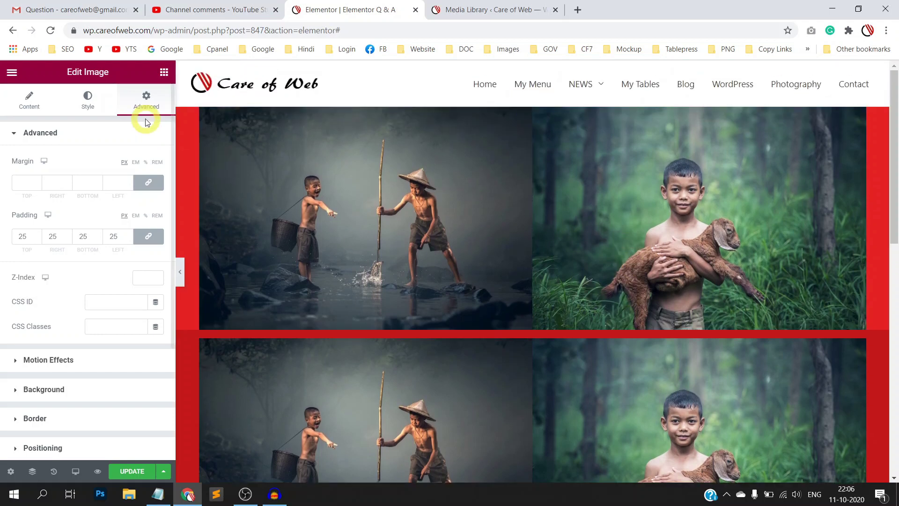
click(141, 100)
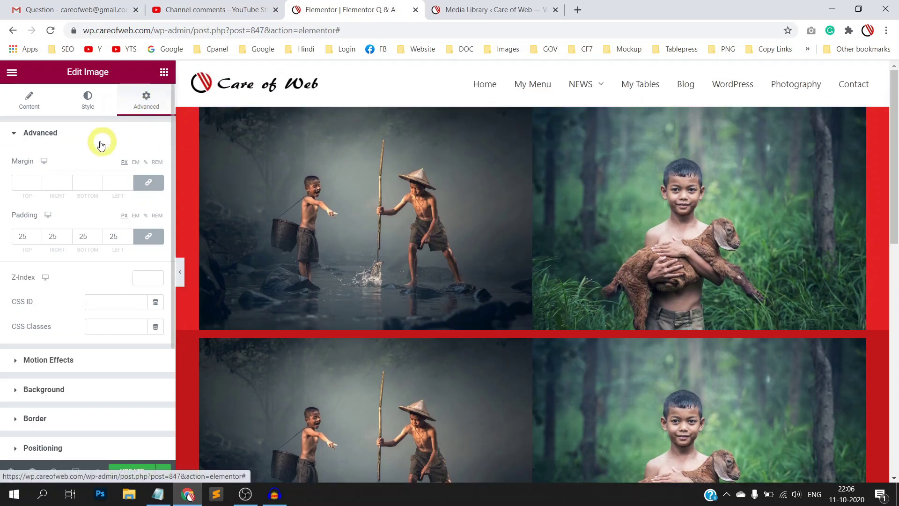